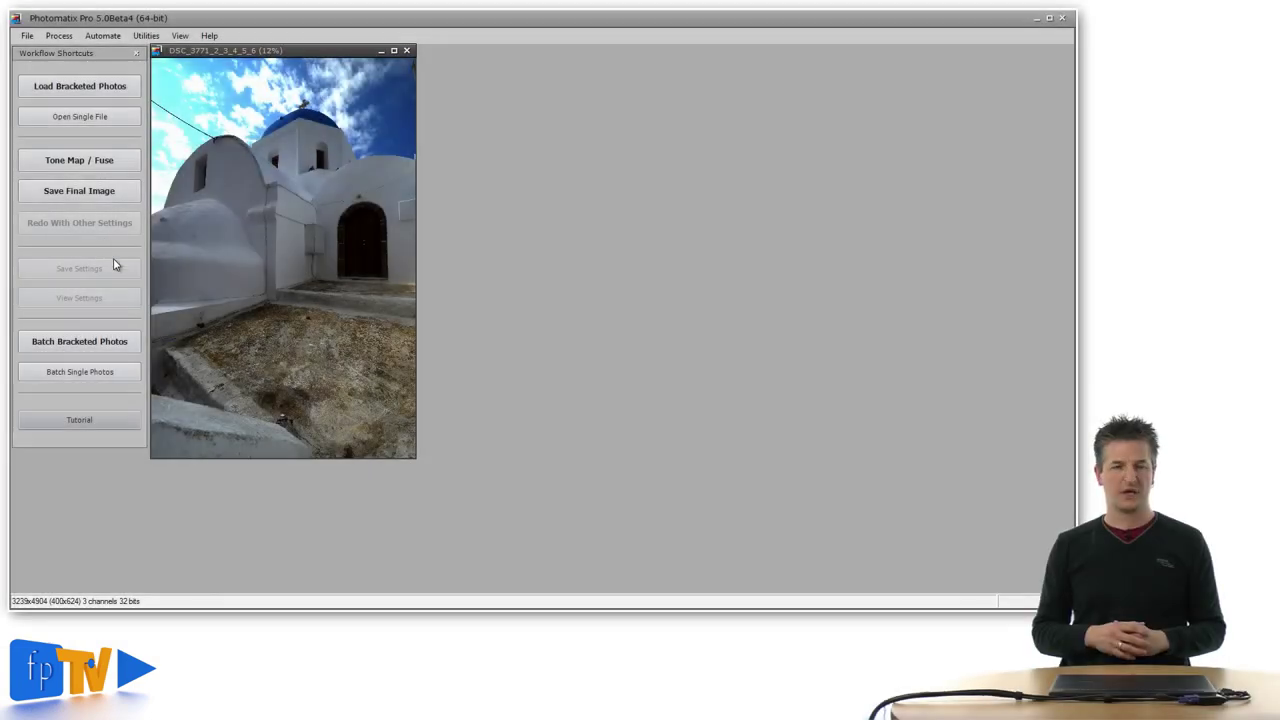
# Step: Start tone mapping the church image using the Contrast Optimizer method
pyautogui.click(80, 162)
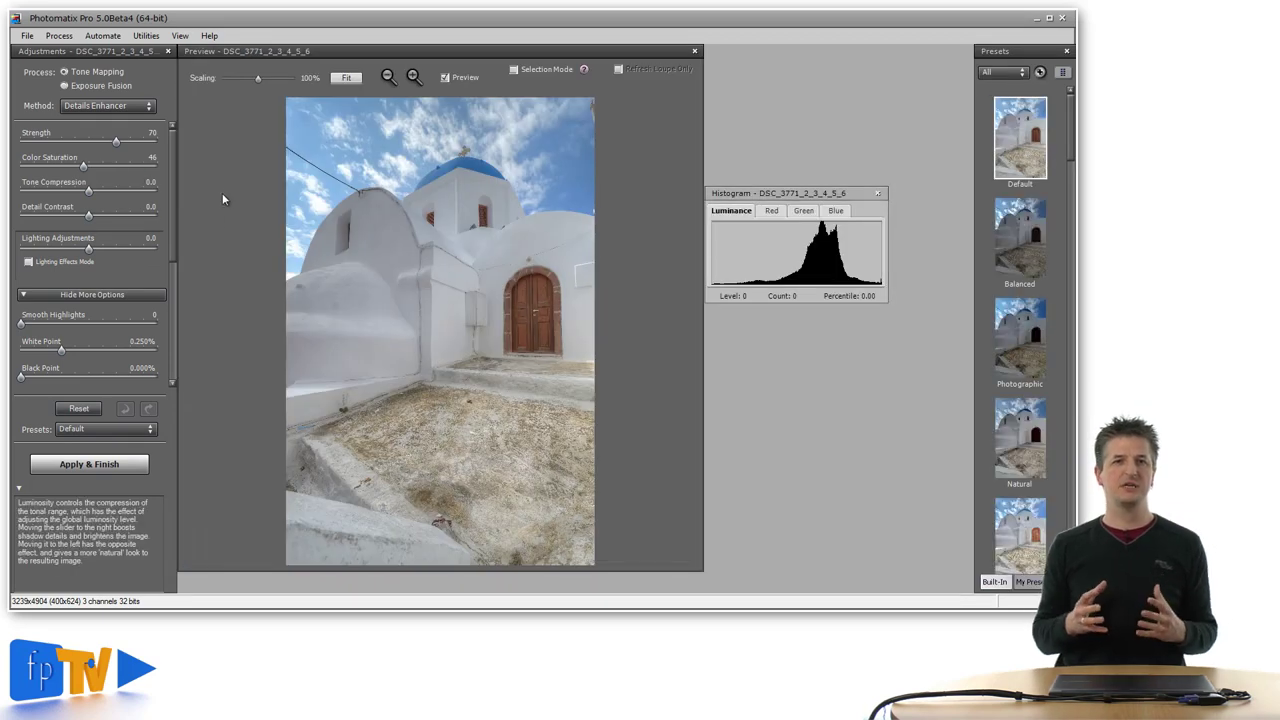
pyautogui.click(122, 106)
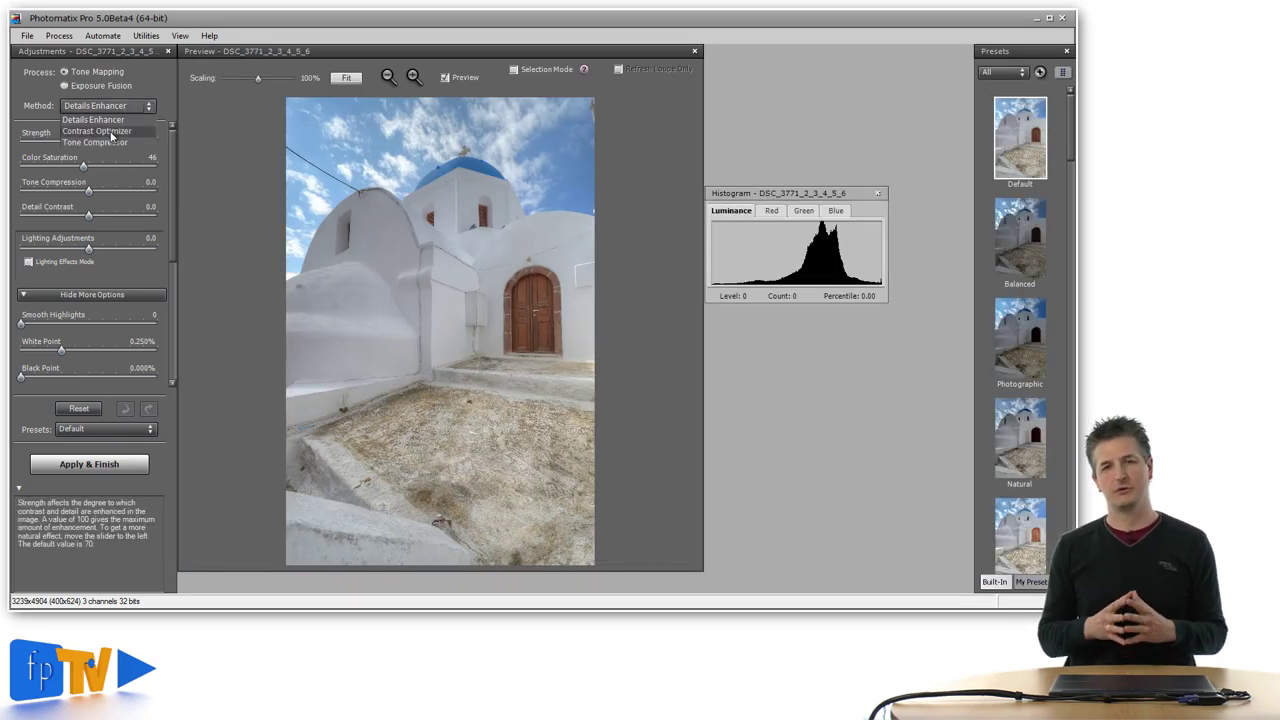
pyautogui.click(110, 131)
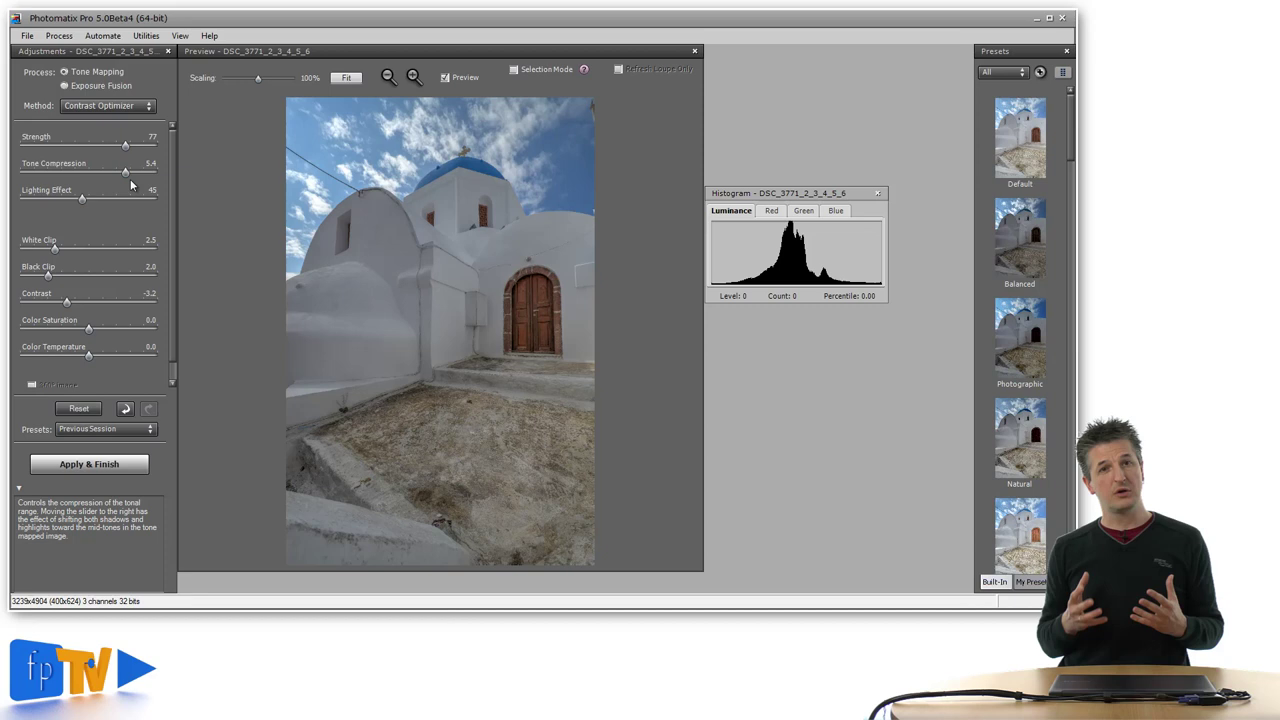
# Step: Lower Strength to 56, reset to Balanced defaults, then raise Strength and Tone Compression
pyautogui.moveTo(125, 145); pyautogui.dragTo(98, 149)
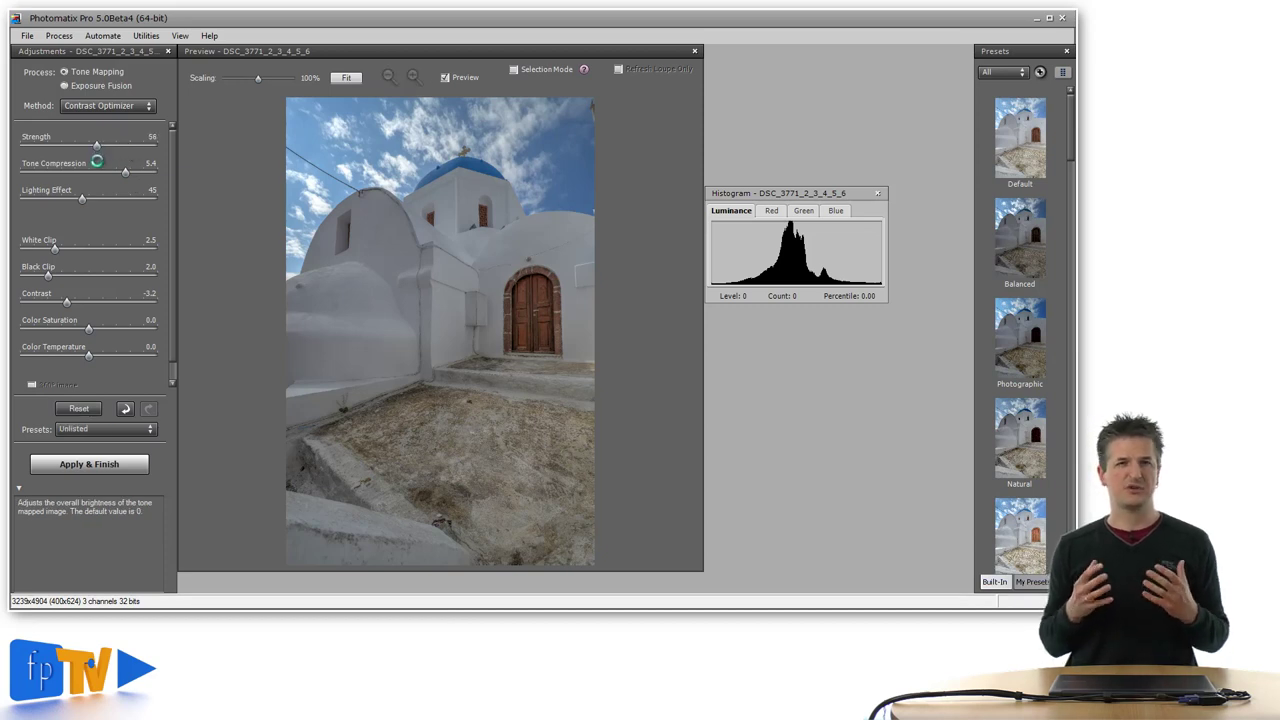
pyautogui.click(79, 409)
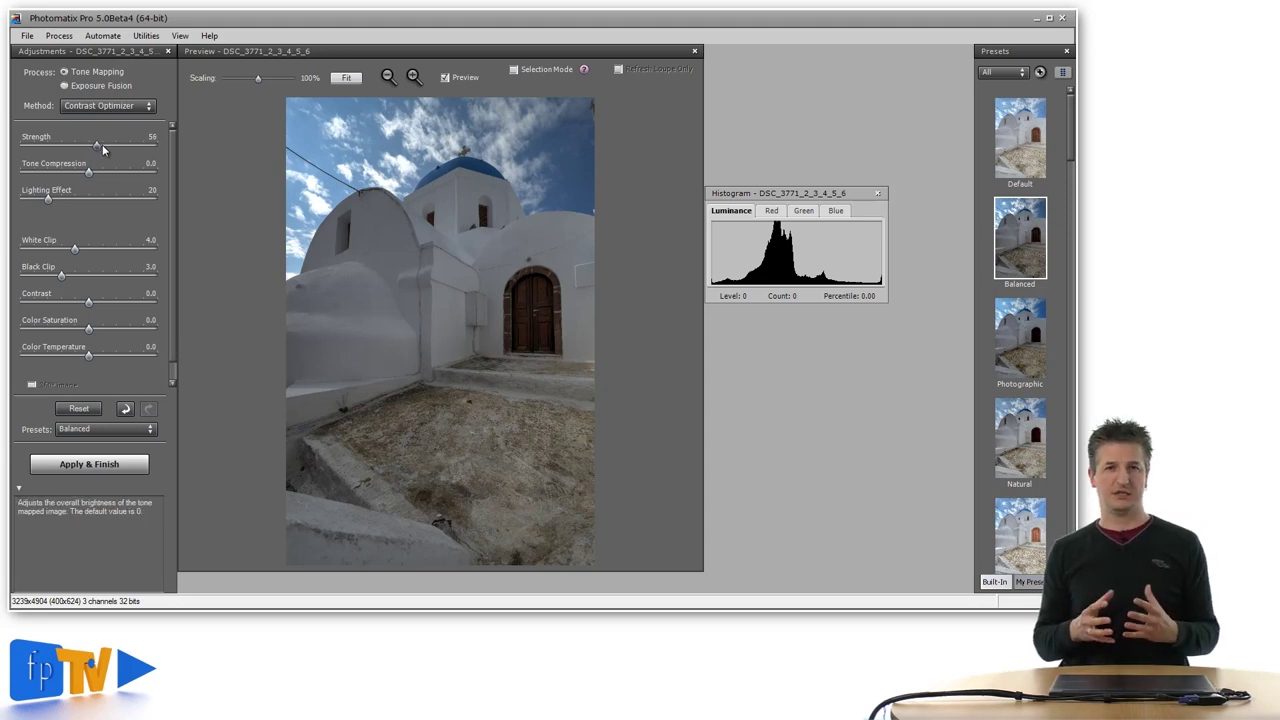
pyautogui.moveTo(102, 144); pyautogui.dragTo(80, 205)
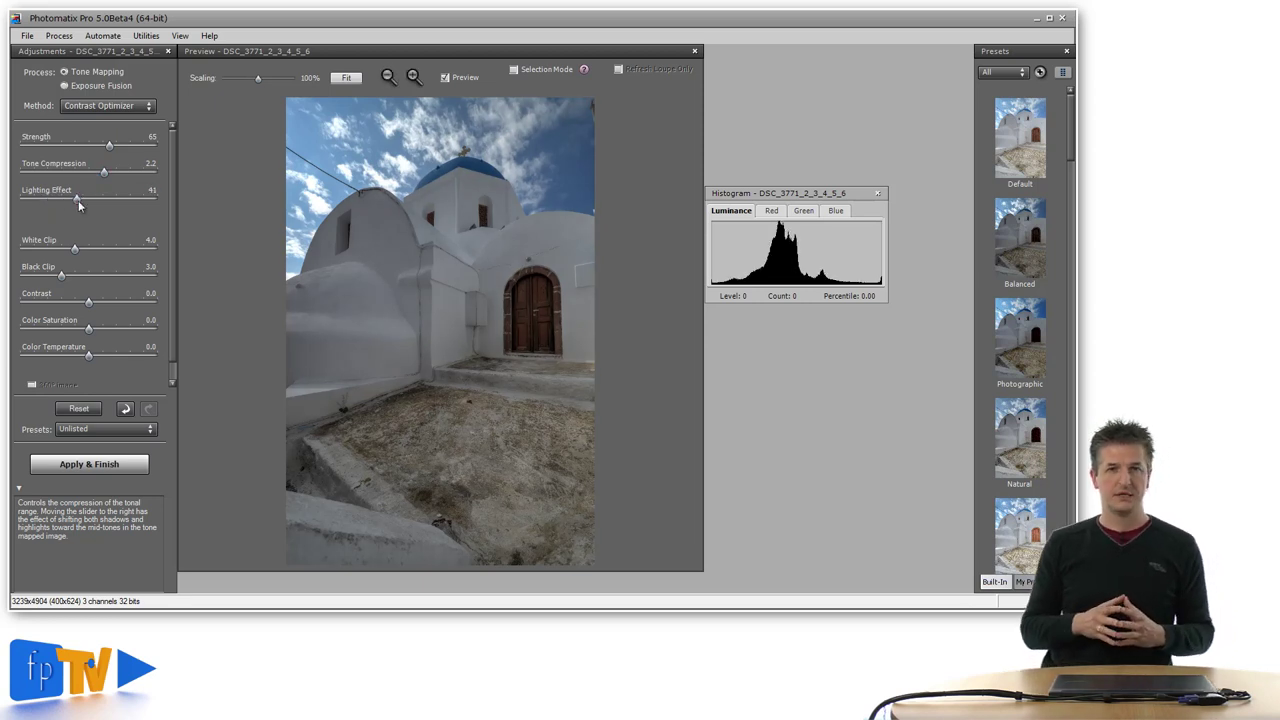
# Step: From defaults, set Strength 80, Lighting Effect 75, White Clip below 1 and Tone Compression 6.6
pyautogui.click(79, 410)
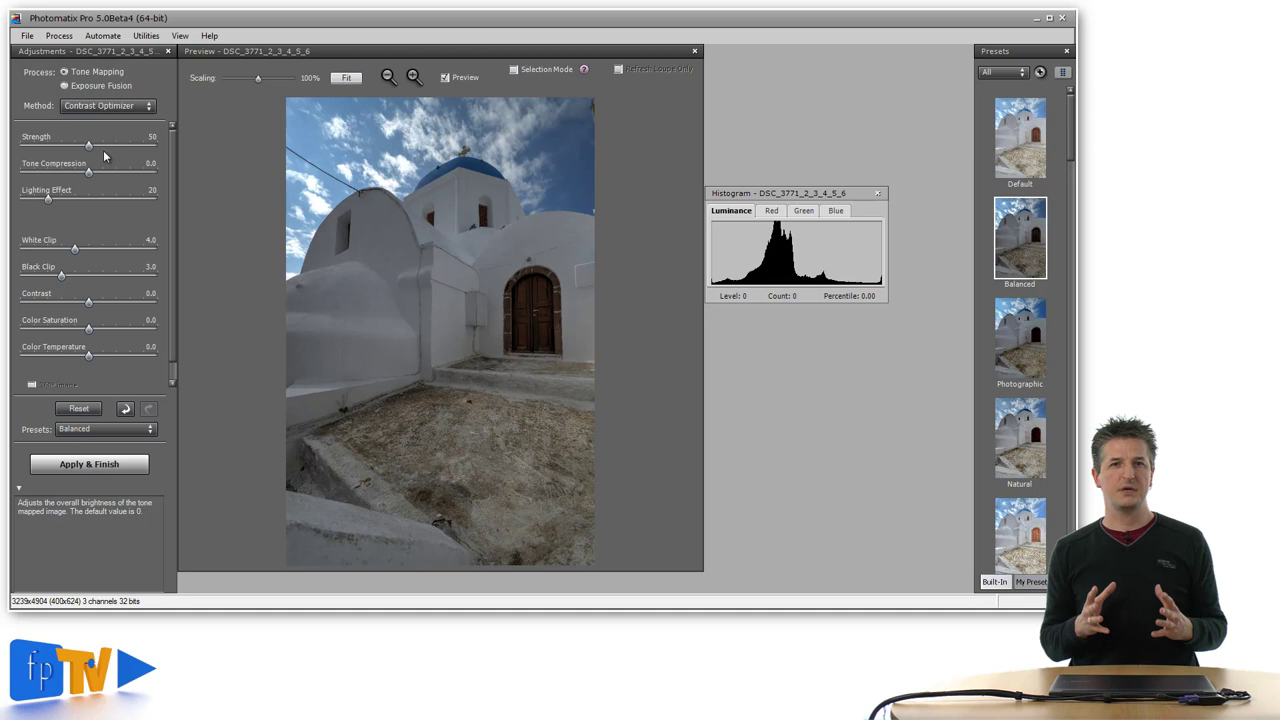
pyautogui.moveTo(88, 144); pyautogui.dragTo(151, 180)
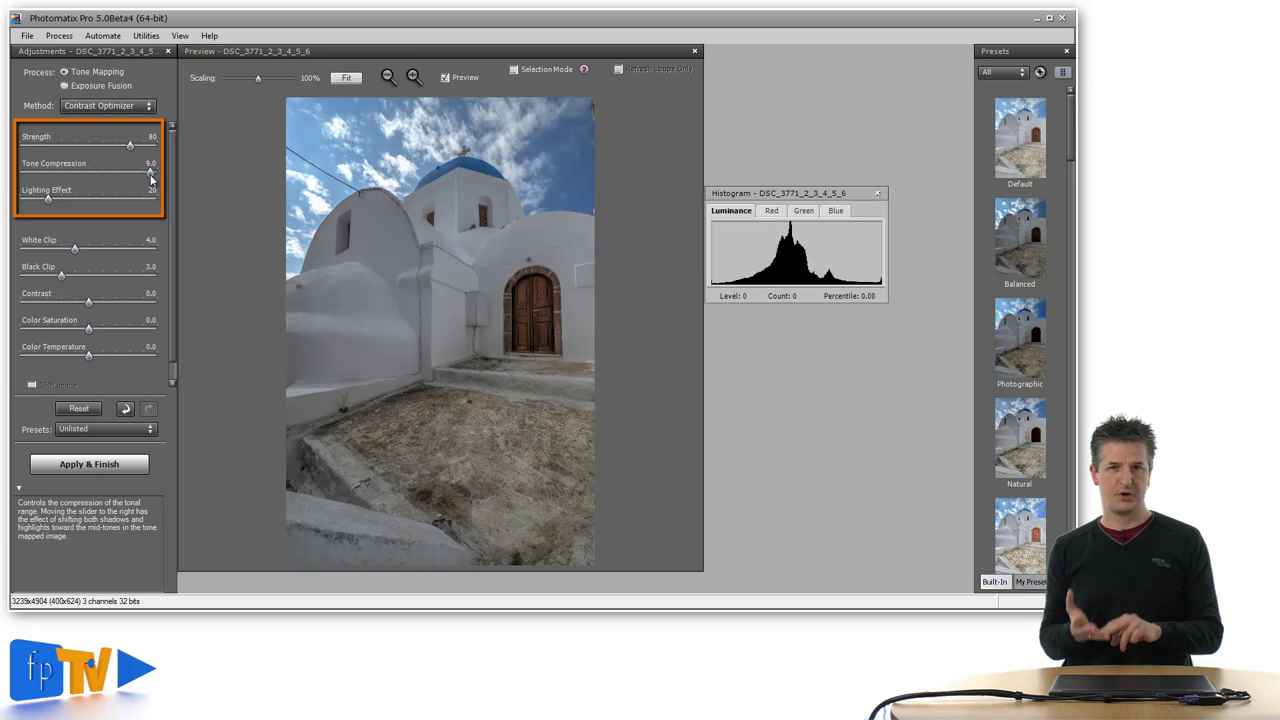
pyautogui.moveTo(48, 203); pyautogui.dragTo(121, 210)
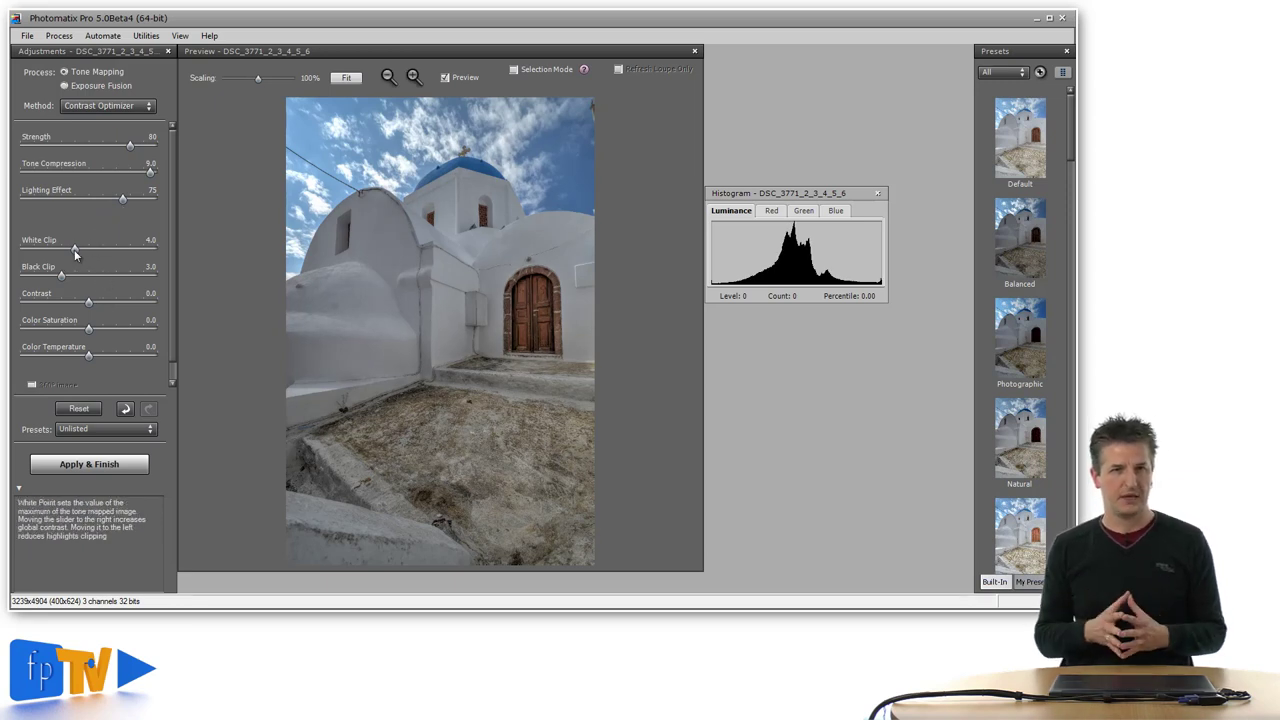
pyautogui.moveTo(74, 253); pyautogui.dragTo(80, 333)
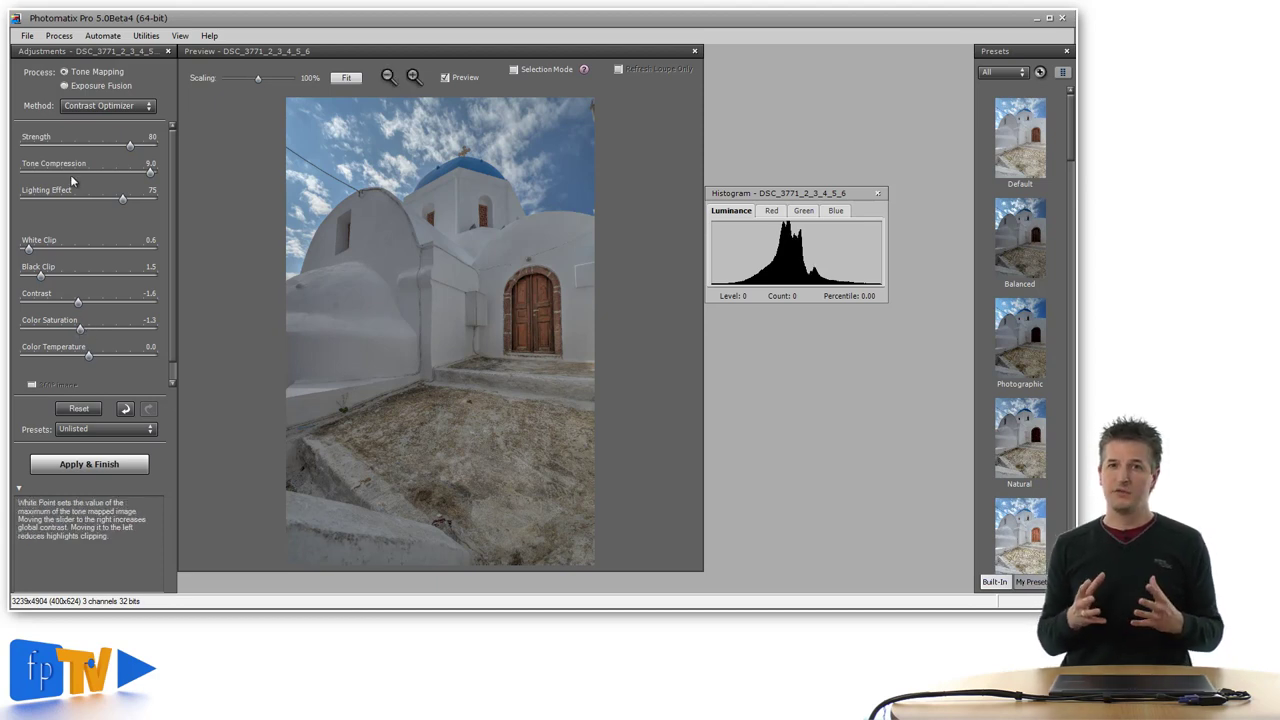
pyautogui.moveTo(153, 177); pyautogui.dragTo(137, 177)
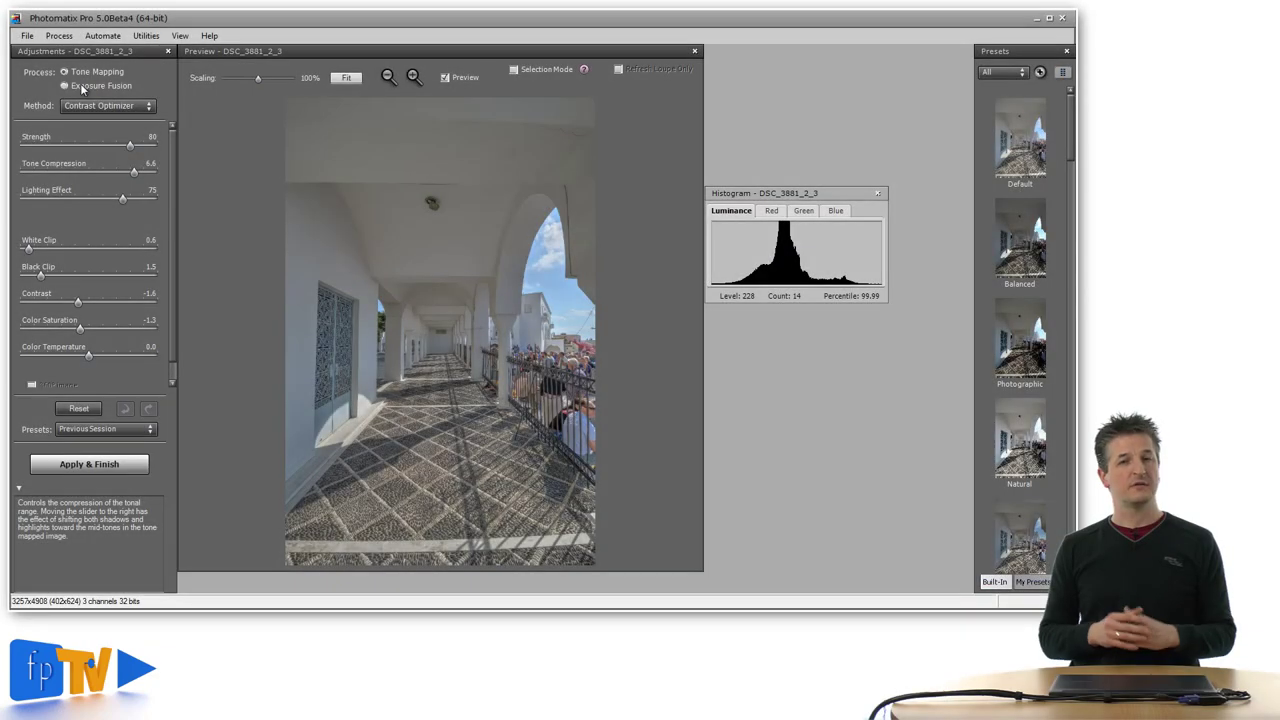
# Step: Switch to Exposure Fusion with the Fusion/Real-Estate method and reset its sliders
pyautogui.click(67, 86)
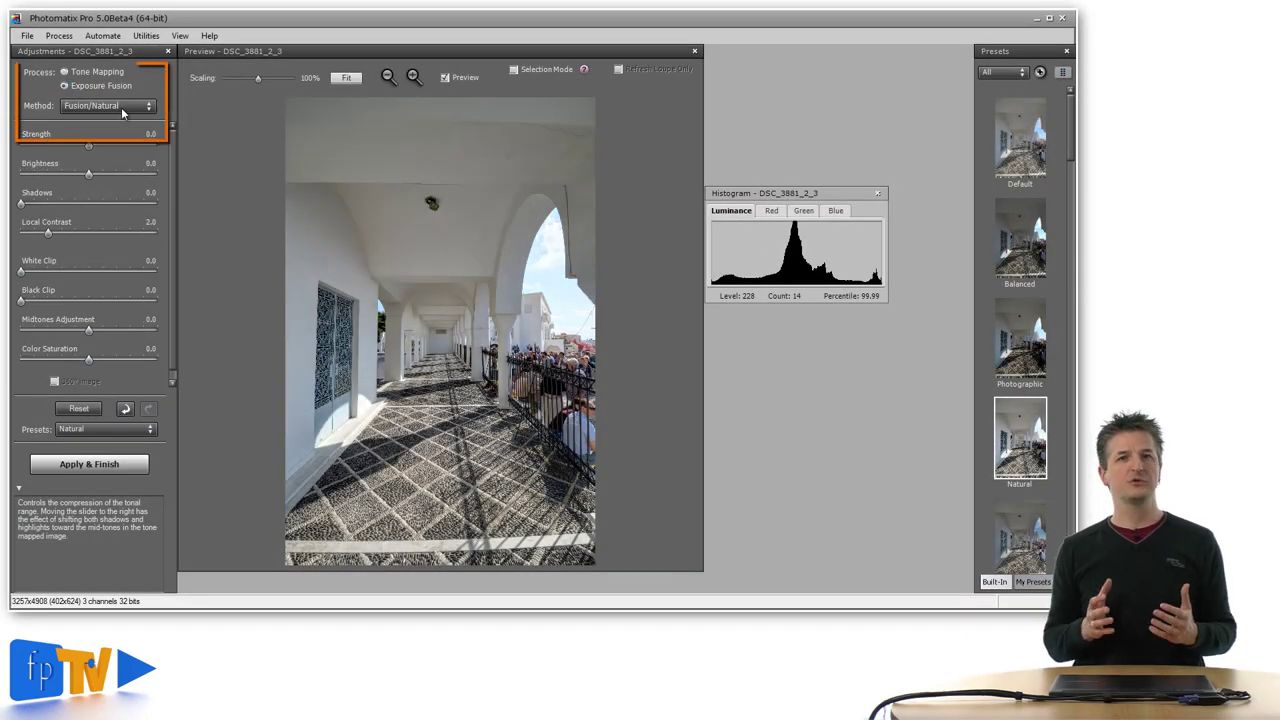
pyautogui.click(121, 107)
pyautogui.click(123, 132)
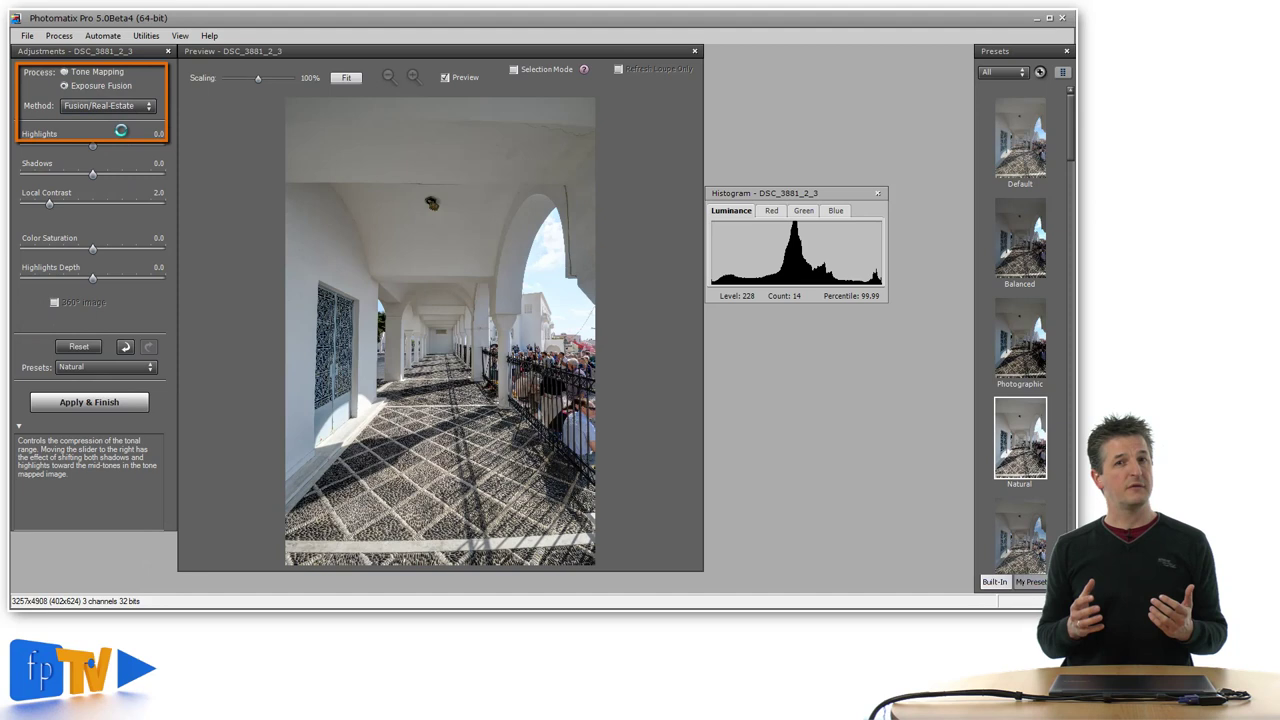
pyautogui.click(80, 346)
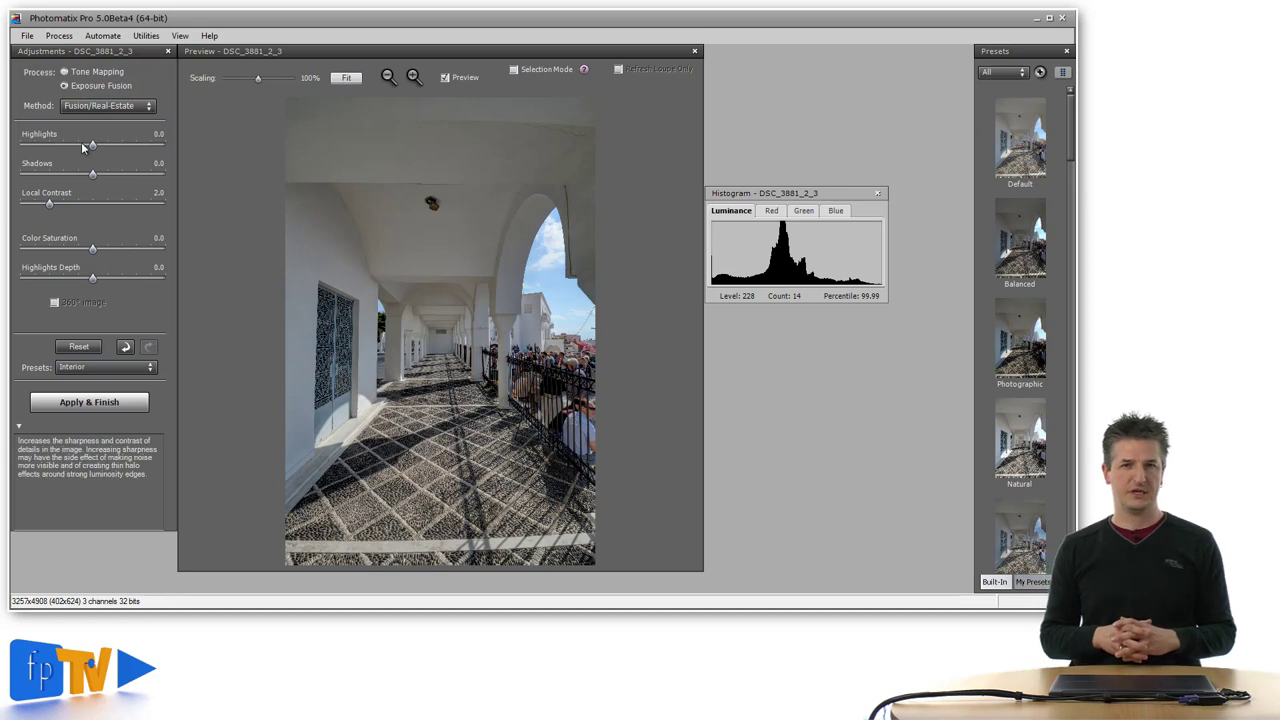
# Step: Darken Highlights, brighten Shadows, set Local Contrast 4.2, Color Saturation 2.0, and increase Highlights Depth
pyautogui.moveTo(92, 148); pyautogui.dragTo(124, 176)
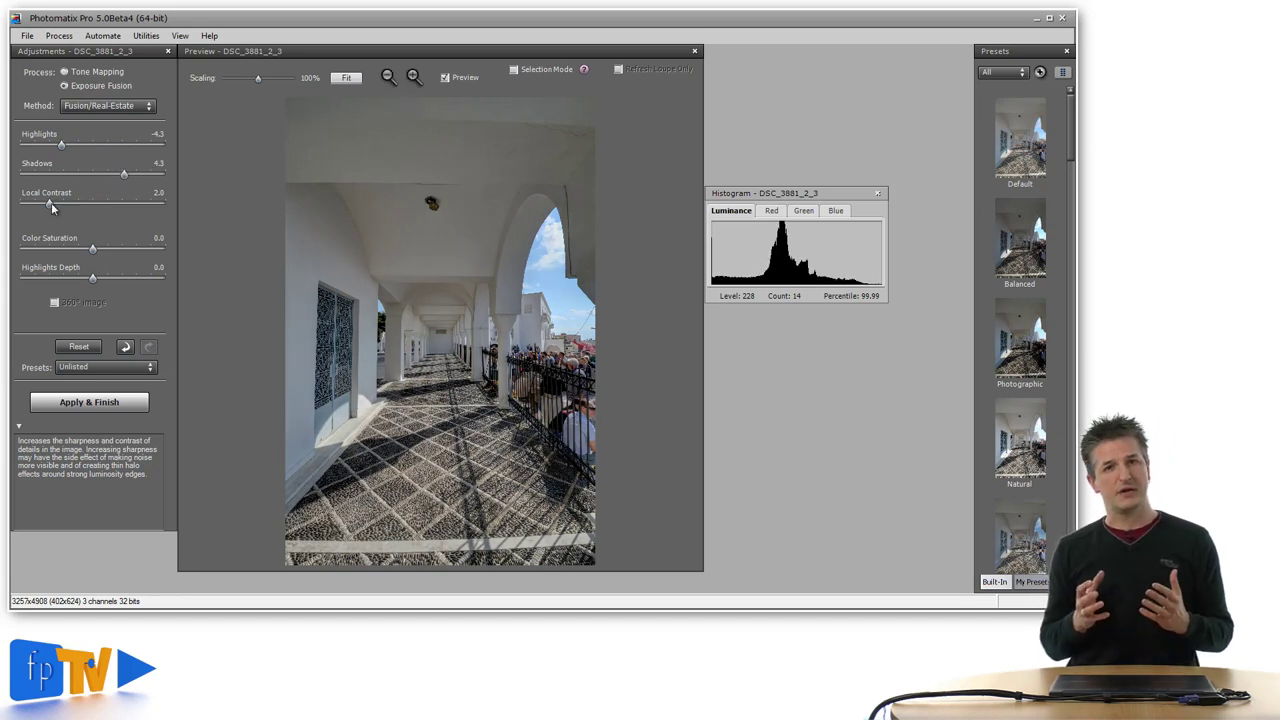
pyautogui.moveTo(53, 207); pyautogui.dragTo(86, 207)
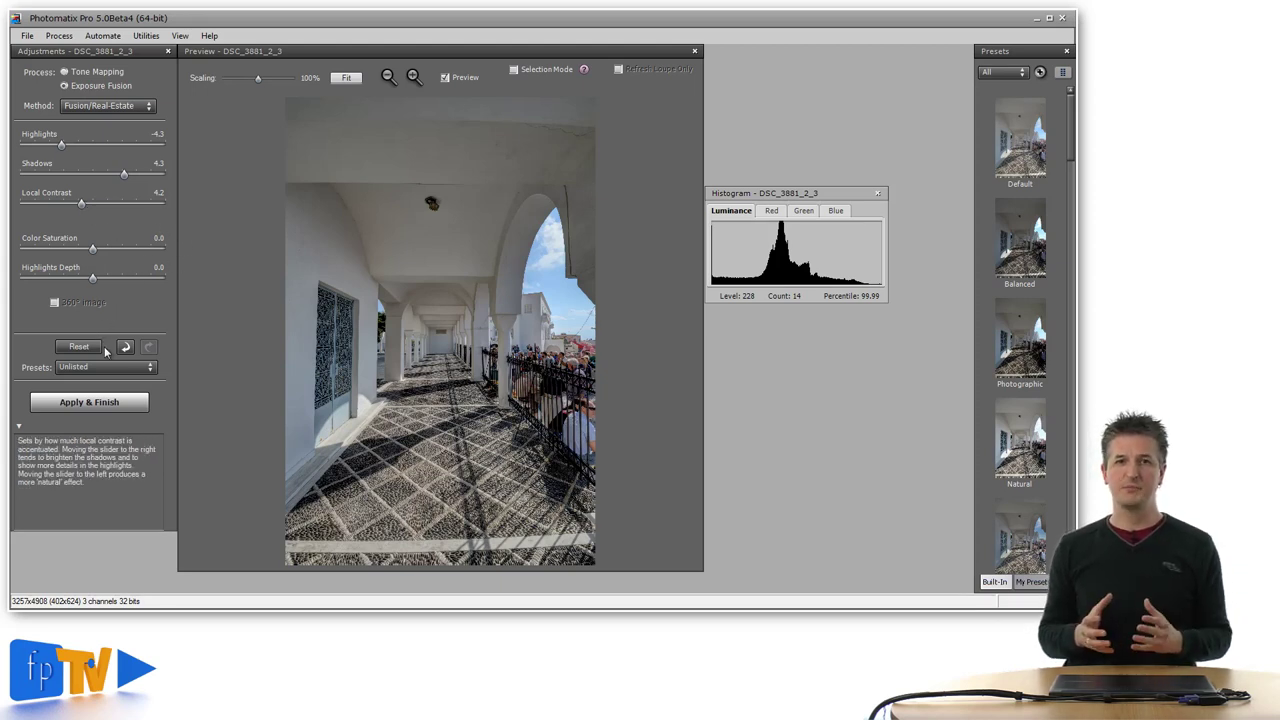
pyautogui.moveTo(93, 256)
pyautogui.mouseDown()
pyautogui.moveTo(108, 256)
pyautogui.moveTo(116, 283)
pyautogui.moveTo(104, 283)
pyautogui.mouseUp()
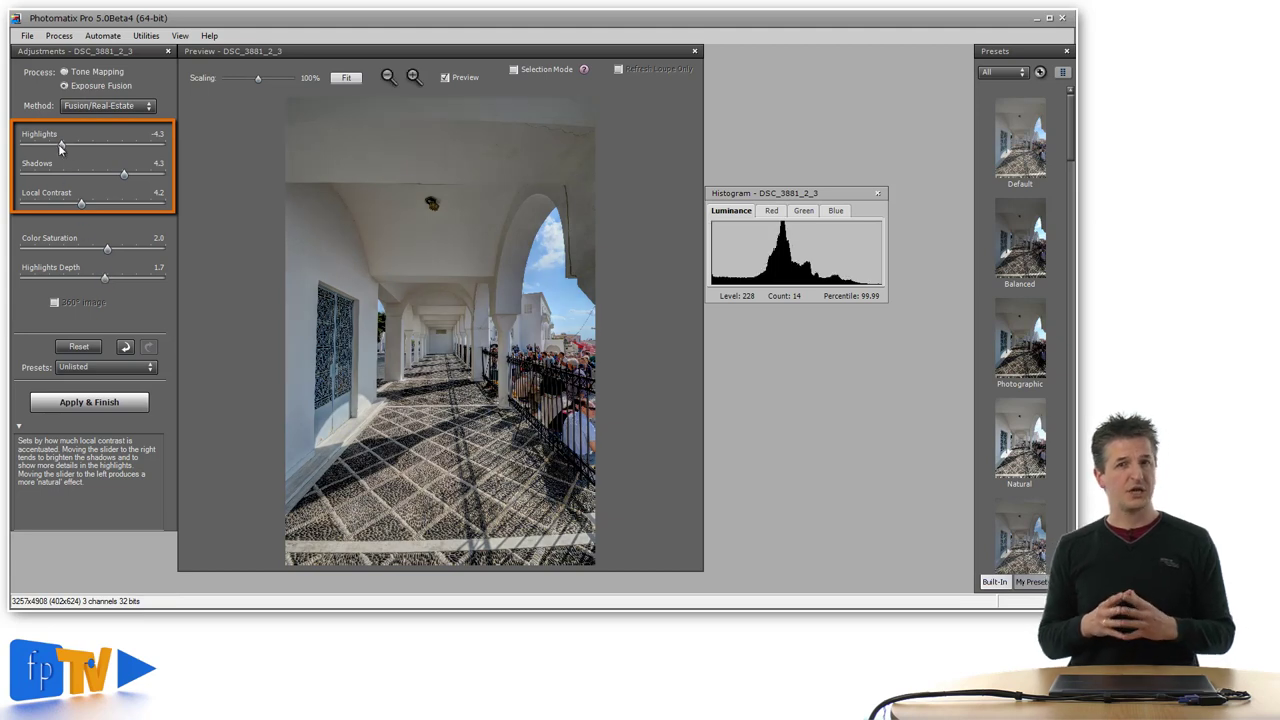
pyautogui.moveTo(61, 147); pyautogui.dragTo(33, 147)
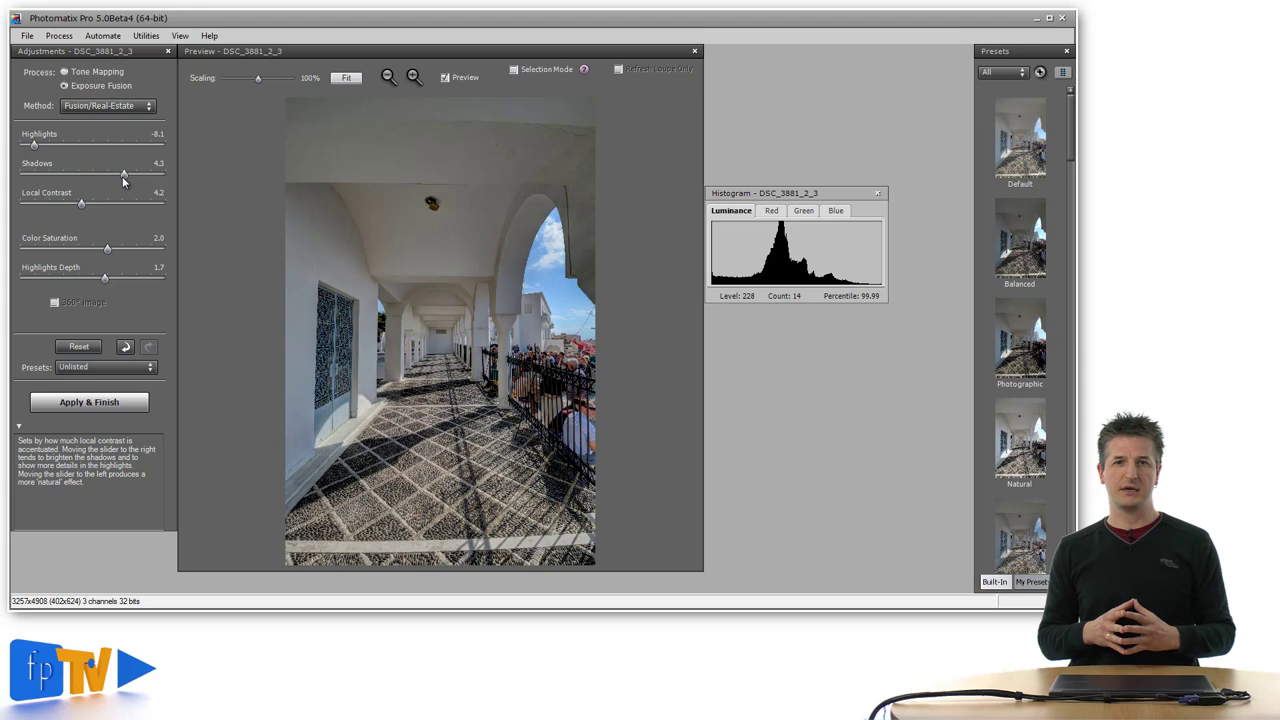
pyautogui.moveTo(124, 178); pyautogui.dragTo(116, 212)
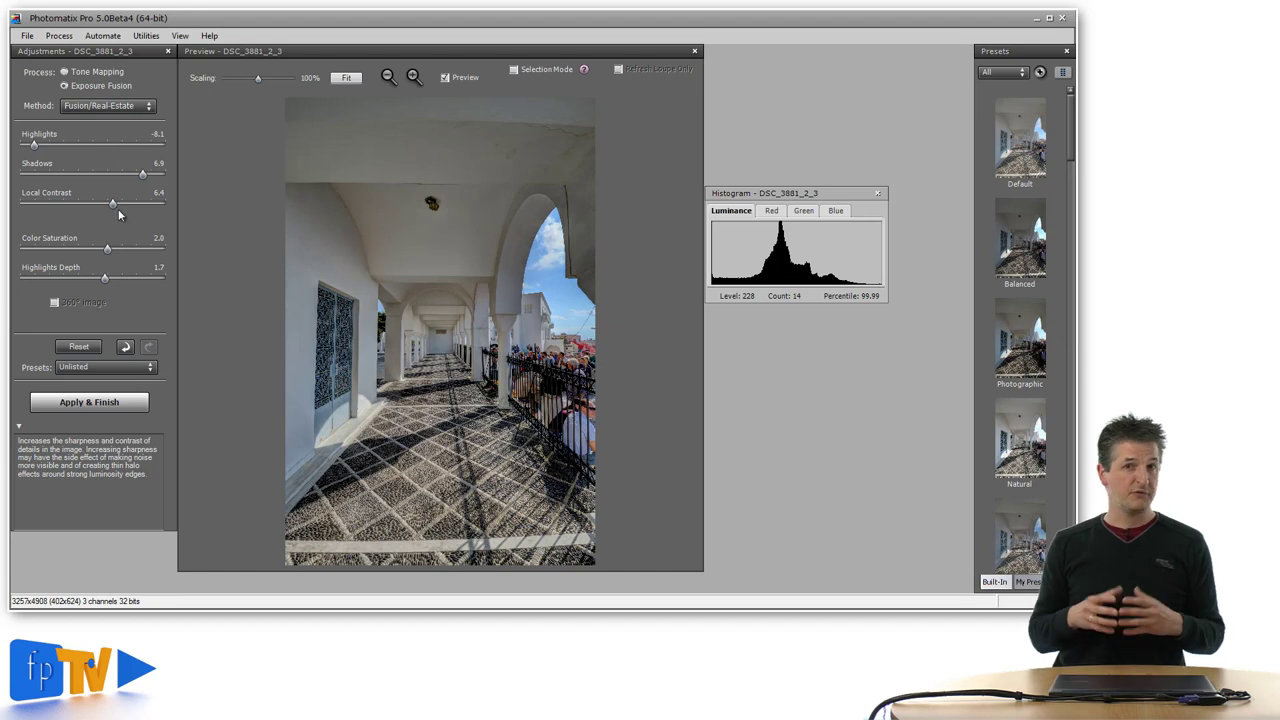
pyautogui.moveTo(105, 282); pyautogui.dragTo(124, 280)
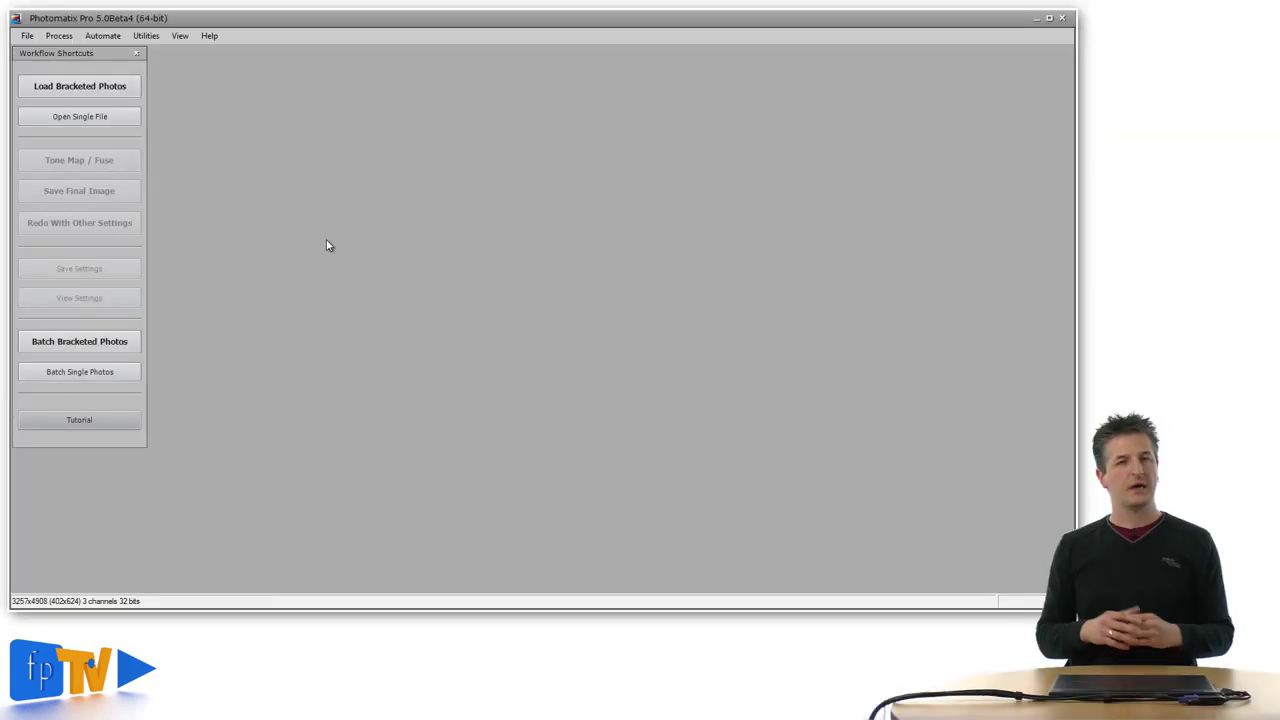
# Step: Open Batch Processing of Bracketed Photos from the Automate menu
pyautogui.click(106, 38)
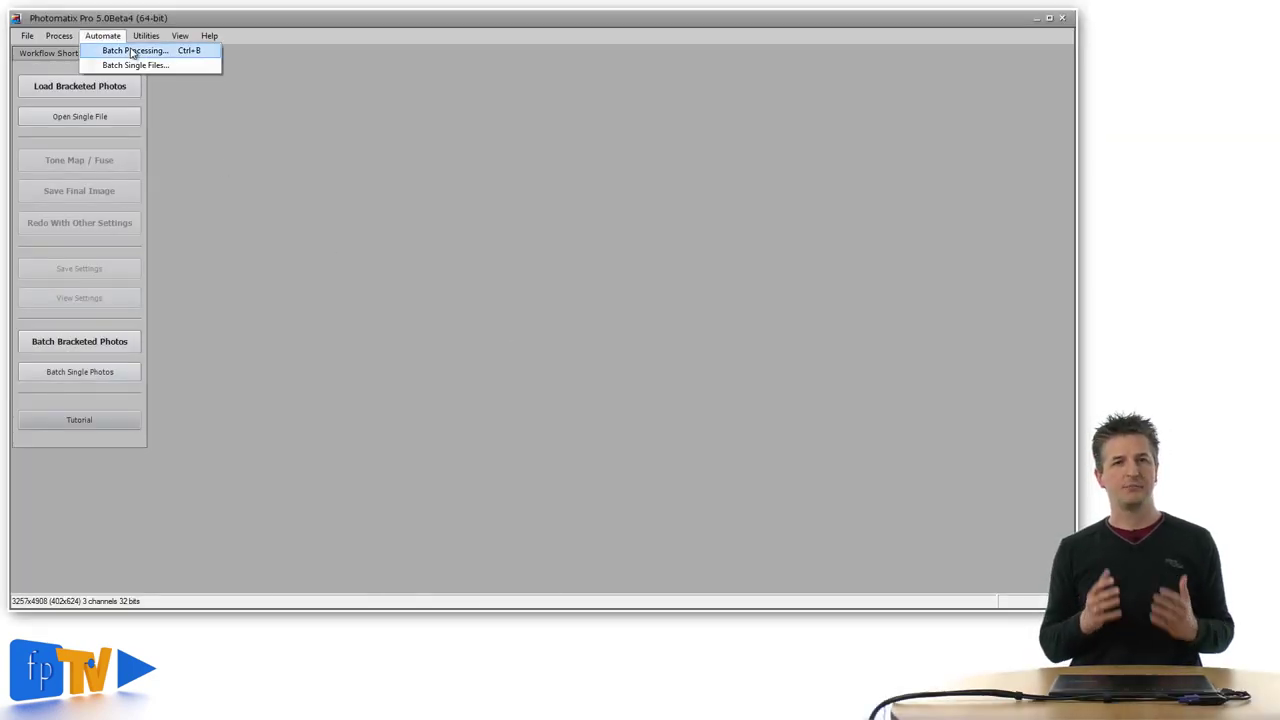
pyautogui.click(131, 53)
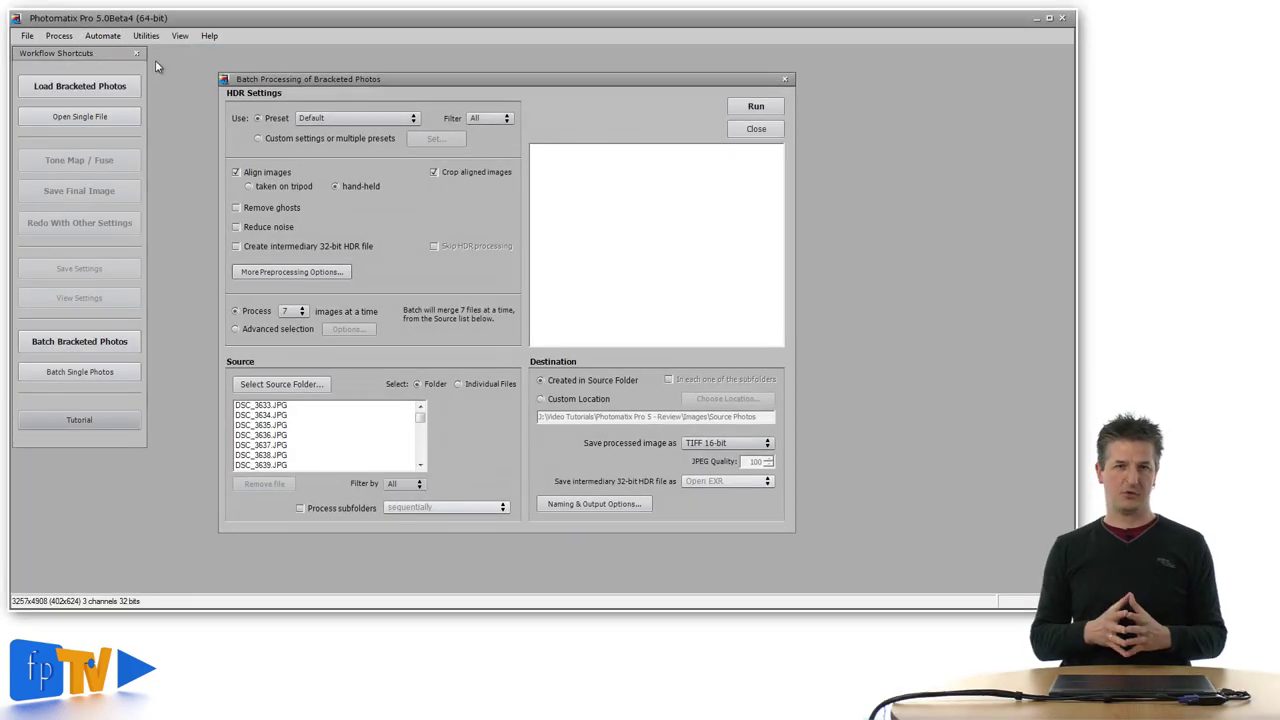
pyautogui.moveTo(347, 82); pyautogui.dragTo(327, 63)
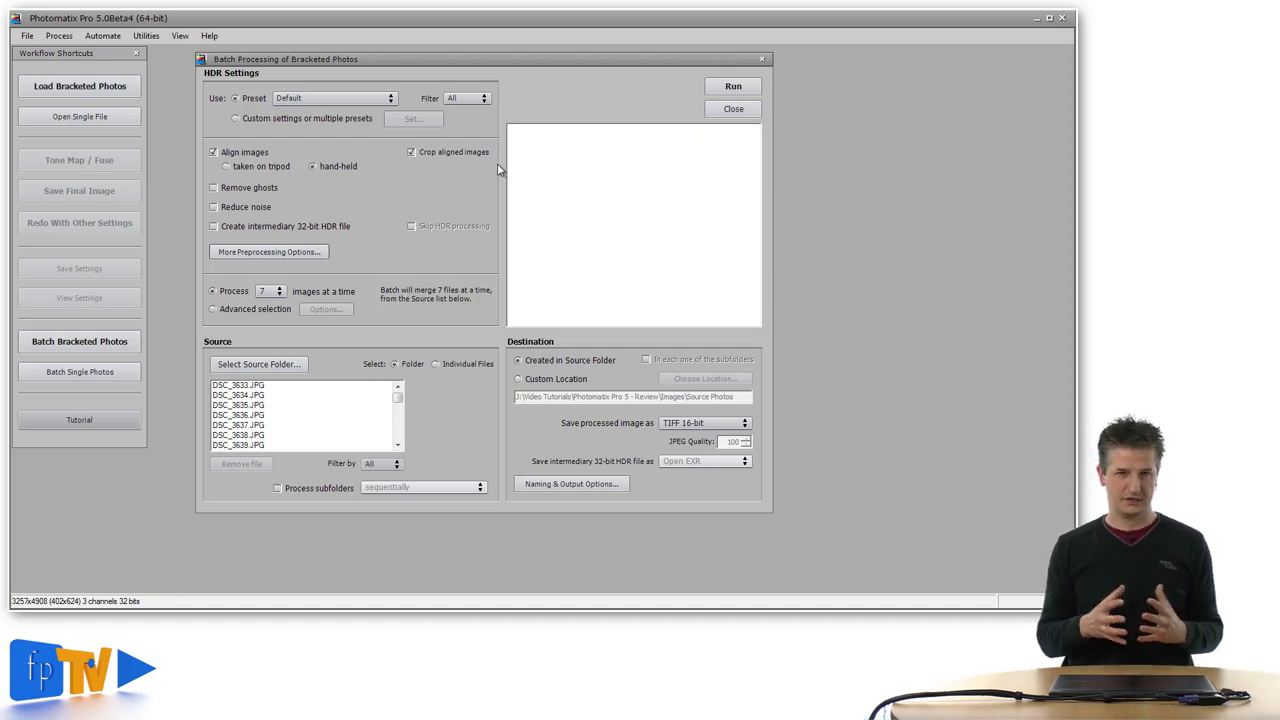
# Step: Choose the Natural preset, then switch to custom settings or multiple presets
pyautogui.click(366, 103)
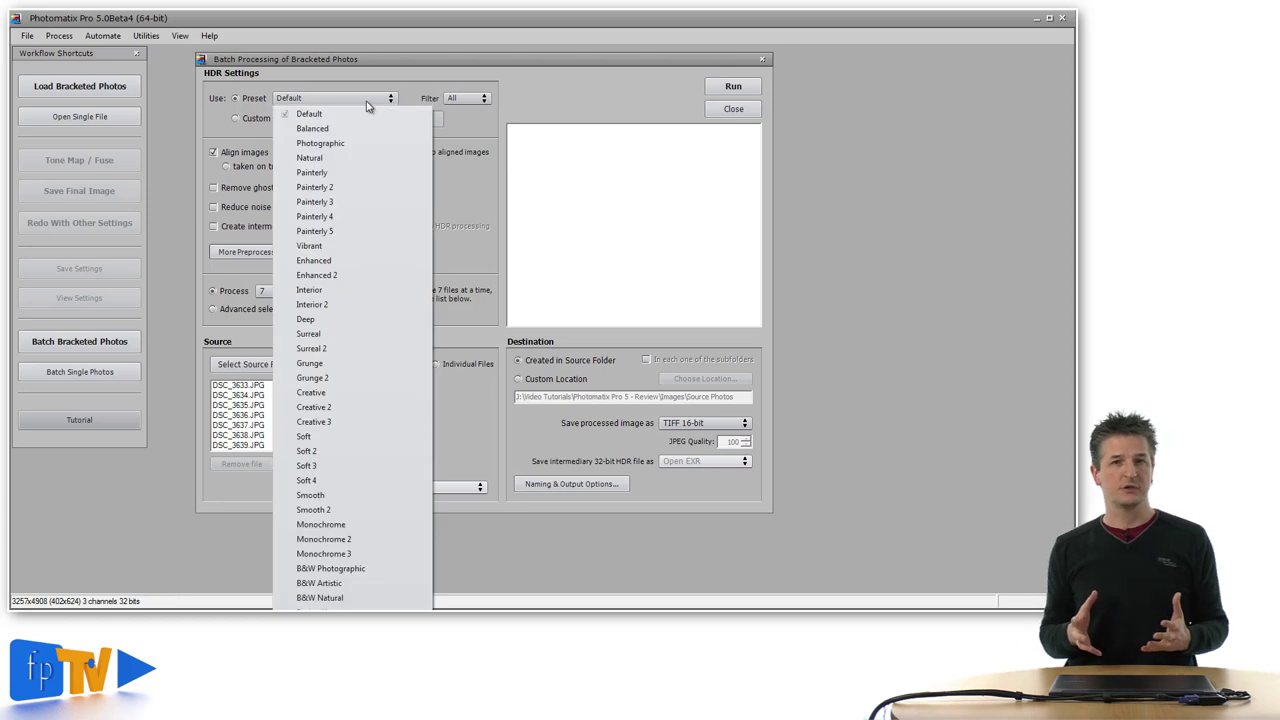
pyautogui.click(324, 164)
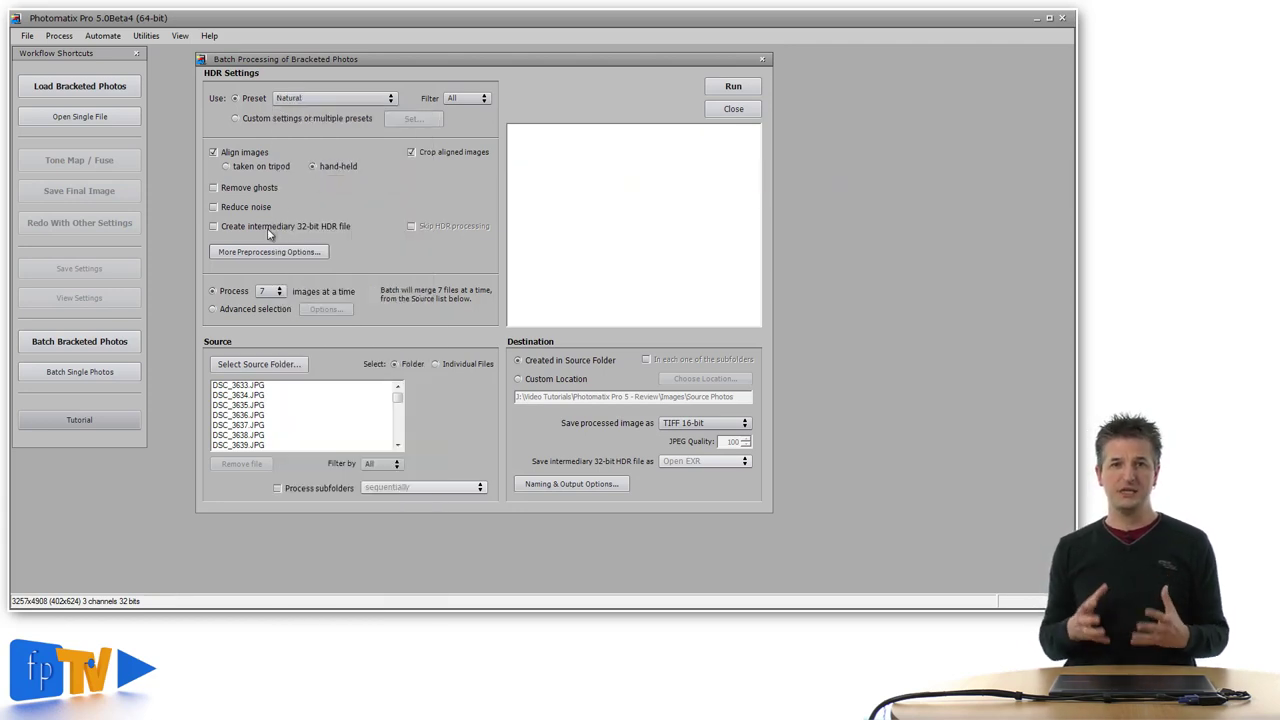
pyautogui.click(237, 119)
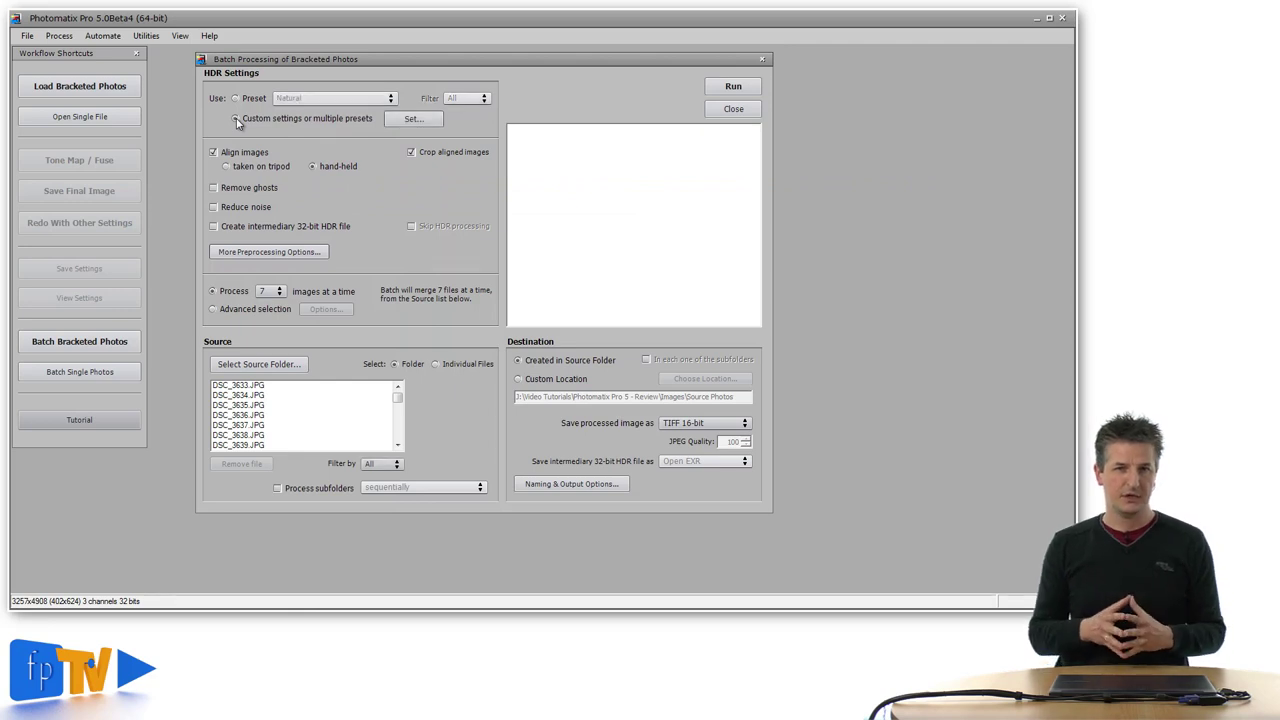
# Step: Clear the batch settings list and add the Painterly preset
pyautogui.click(412, 119)
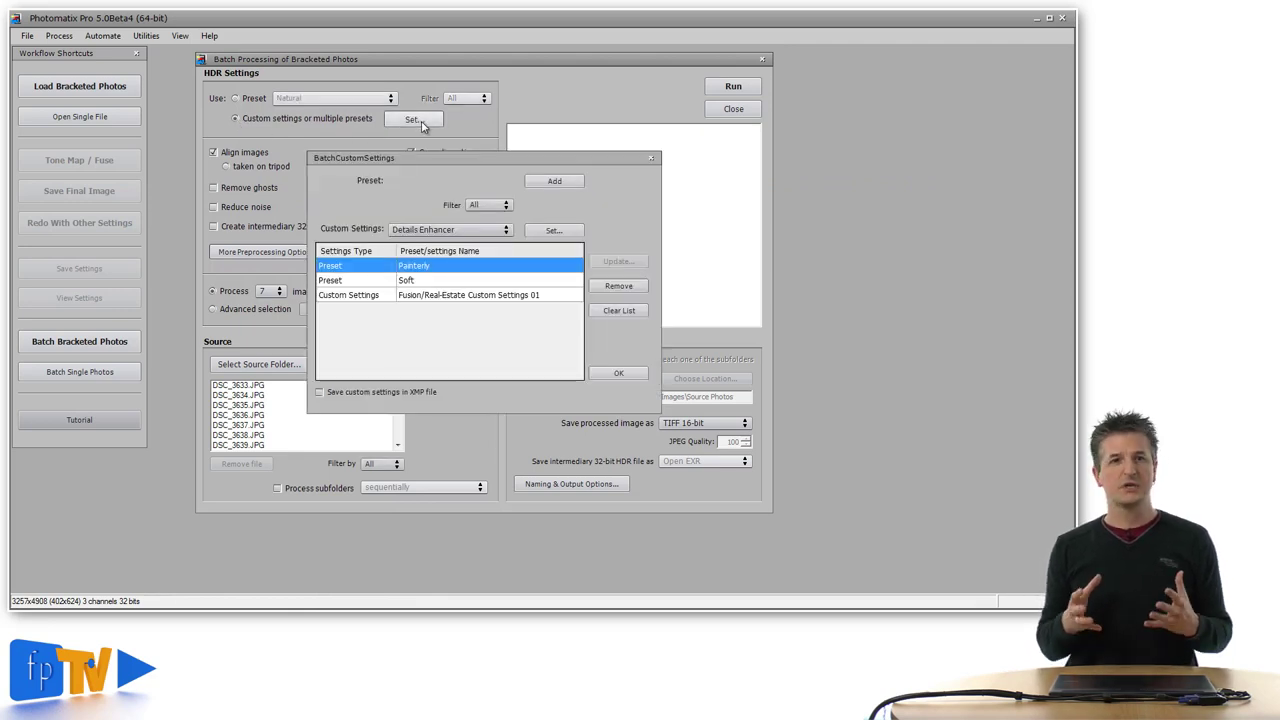
pyautogui.moveTo(506, 161); pyautogui.dragTo(510, 147)
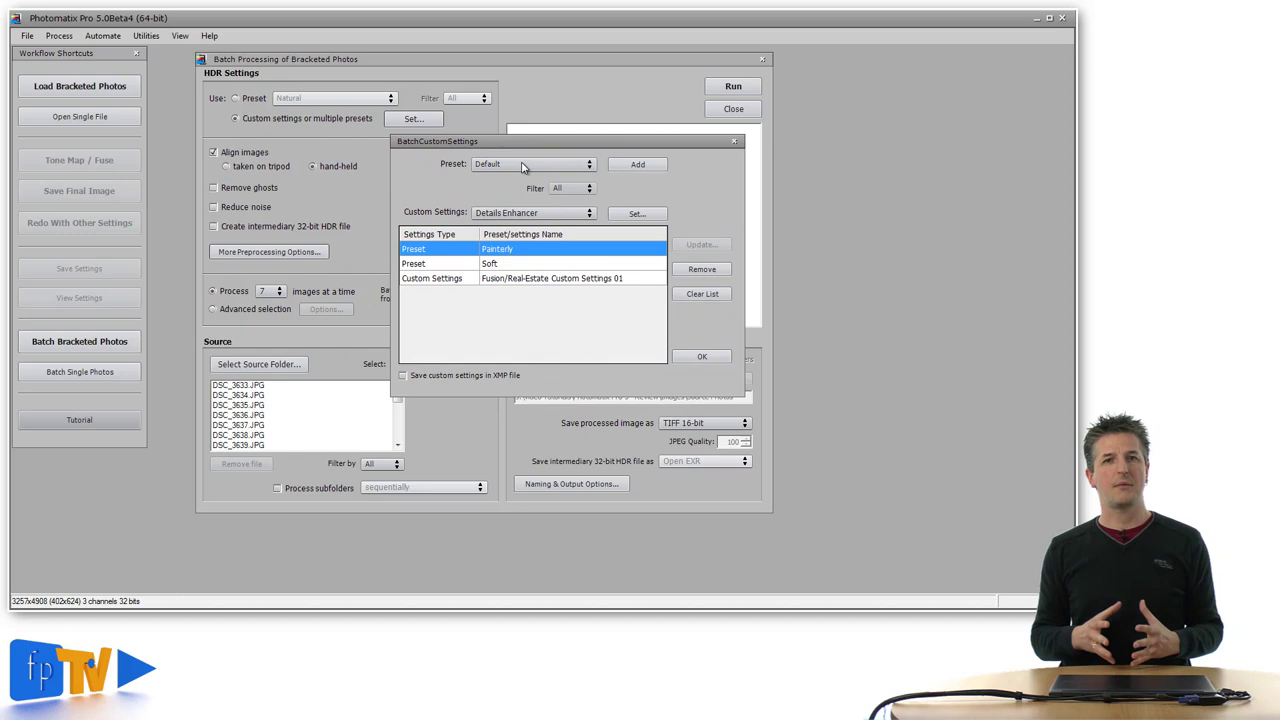
pyautogui.click(712, 296)
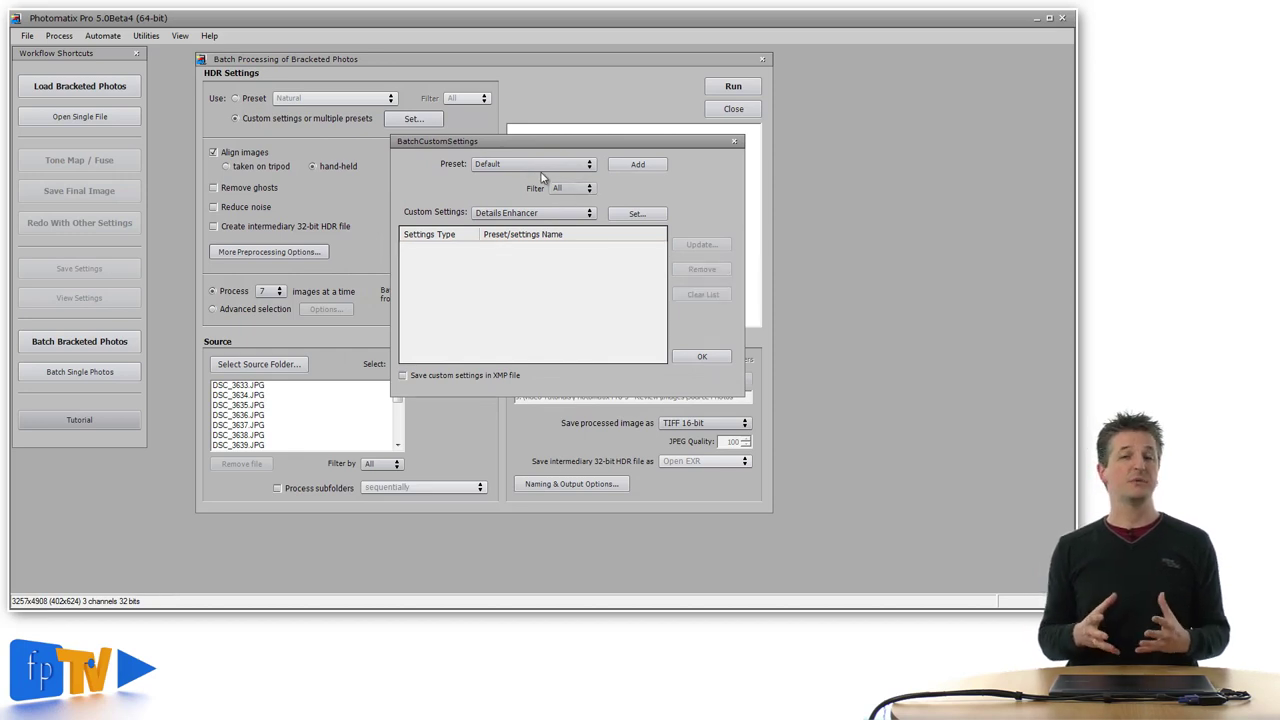
pyautogui.click(532, 168)
pyautogui.click(645, 189)
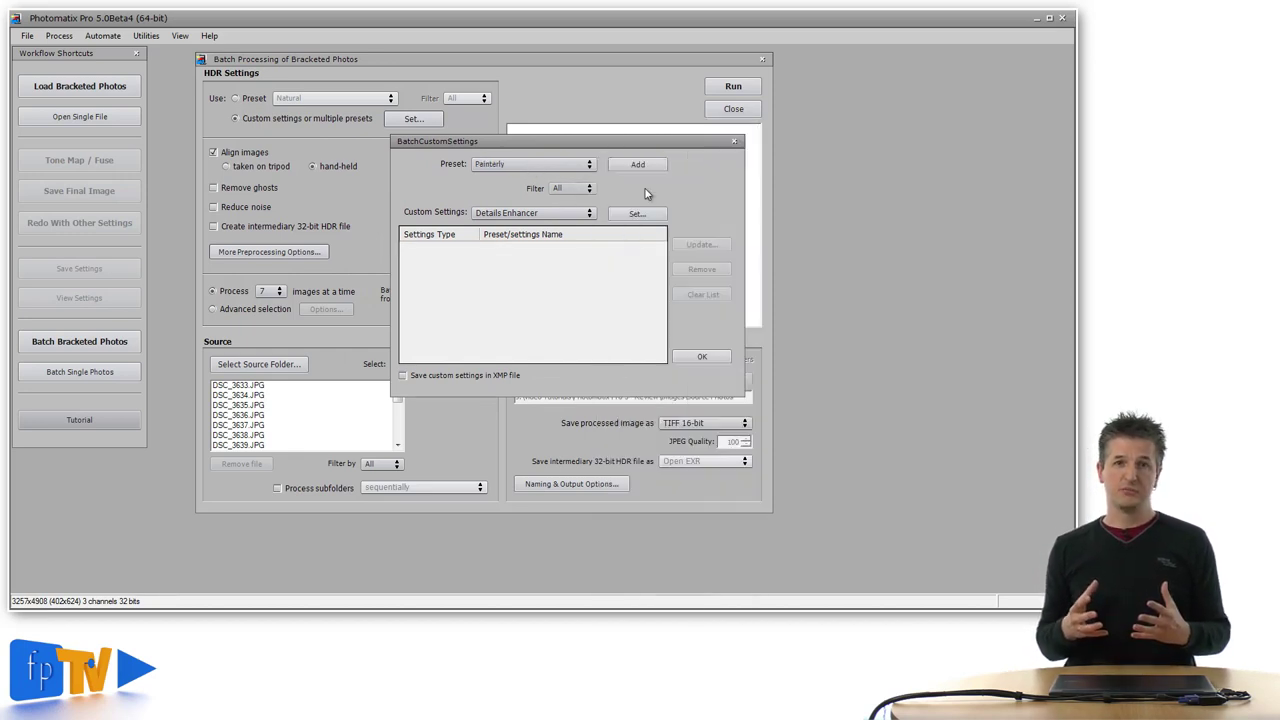
pyautogui.click(640, 172)
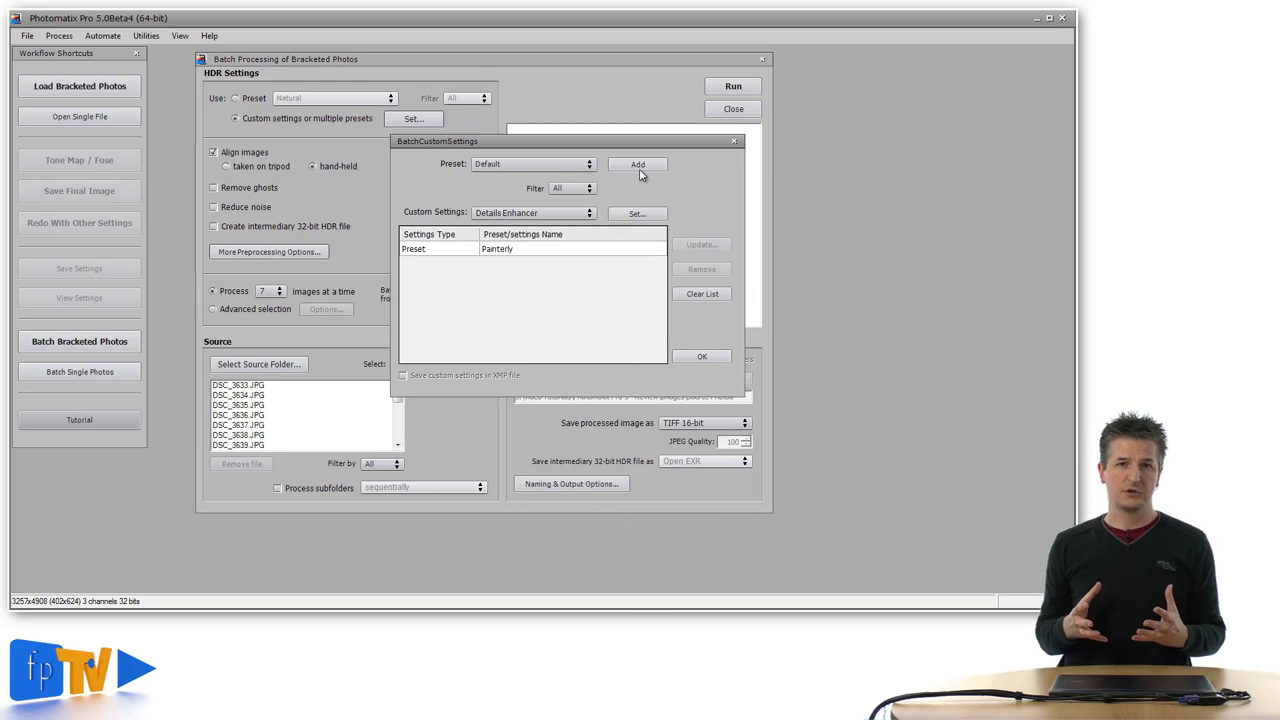
# Step: Add the Interior and Soft 3 presets to the list and confirm the batch settings
pyautogui.click(586, 166)
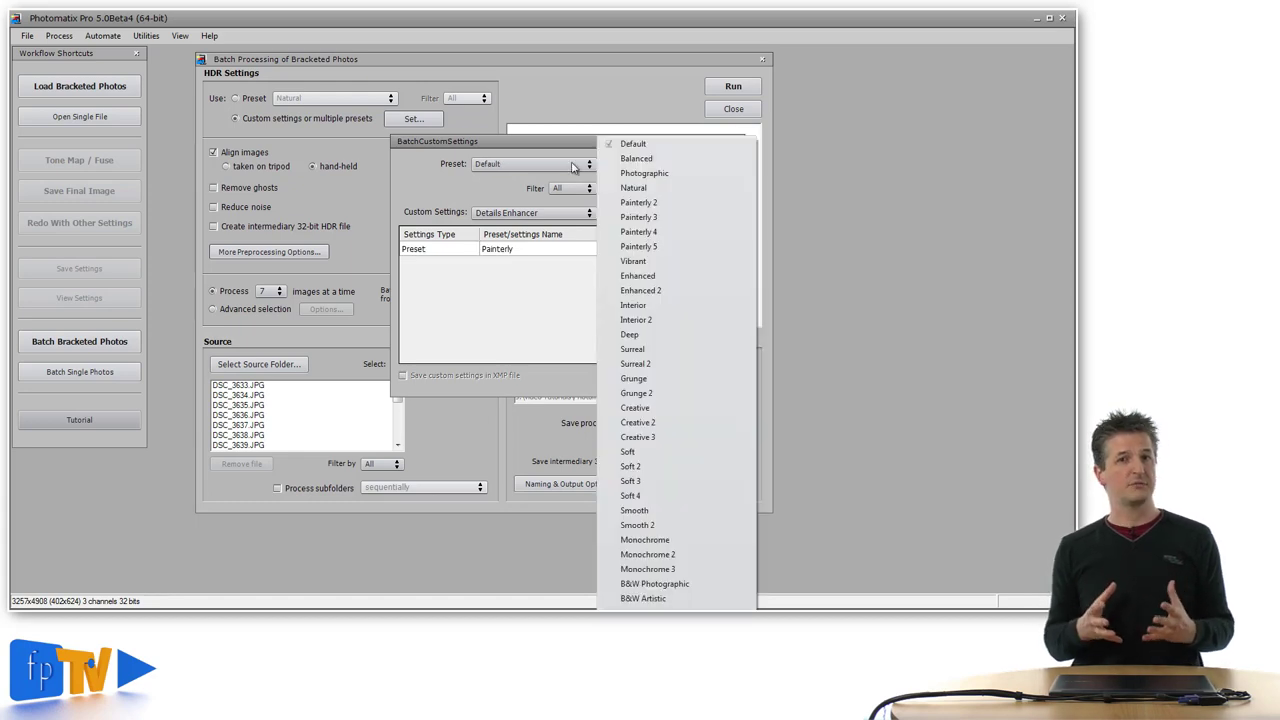
pyautogui.click(645, 310)
pyautogui.click(640, 166)
pyautogui.click(582, 166)
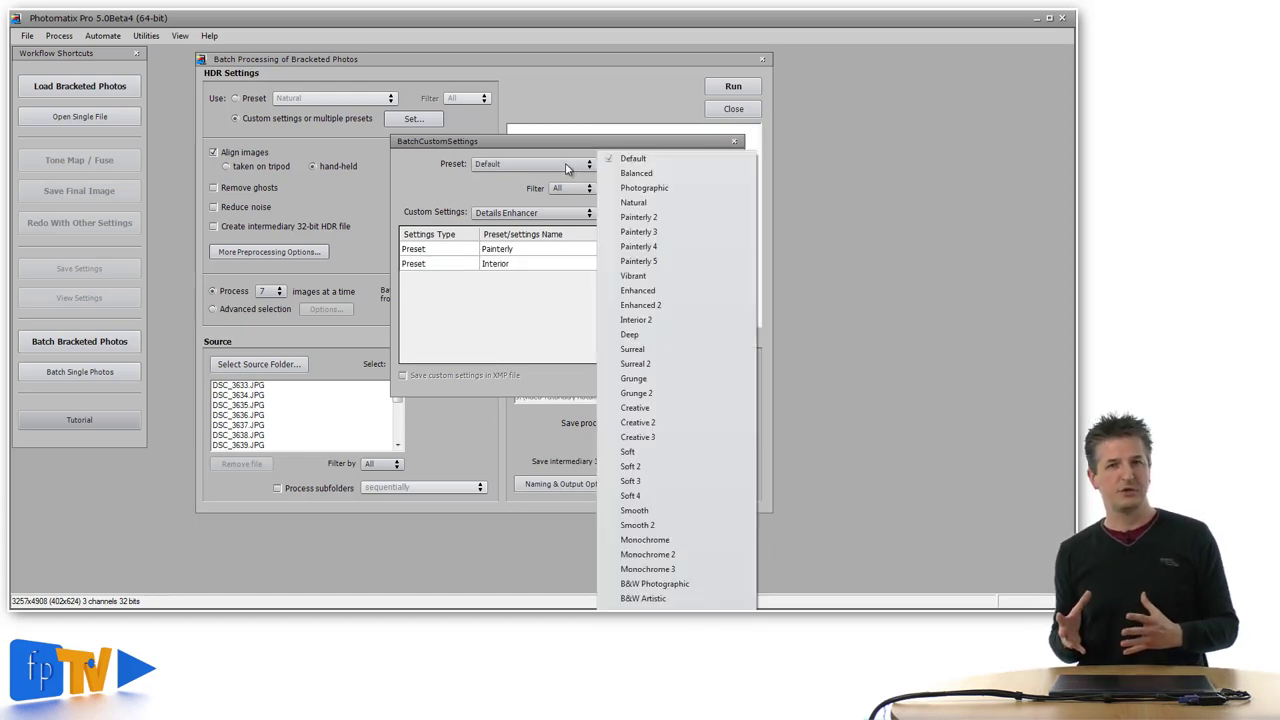
pyautogui.click(635, 481)
pyautogui.click(645, 166)
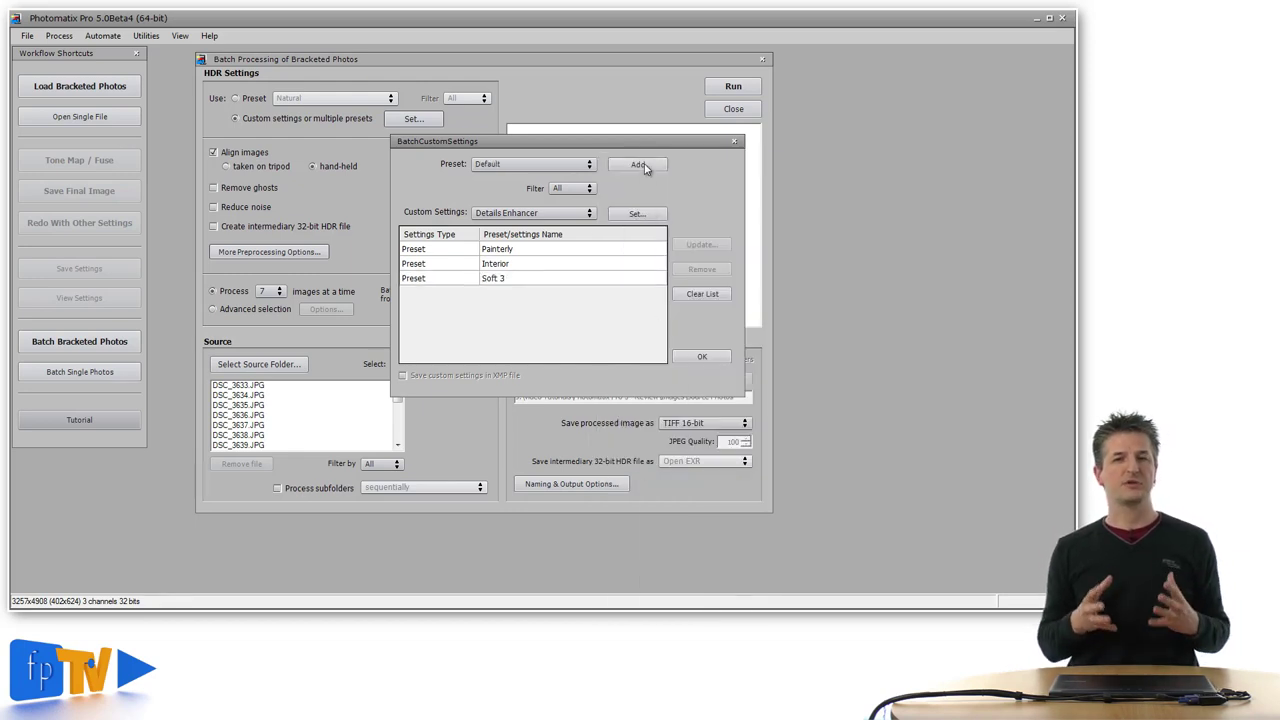
pyautogui.click(703, 359)
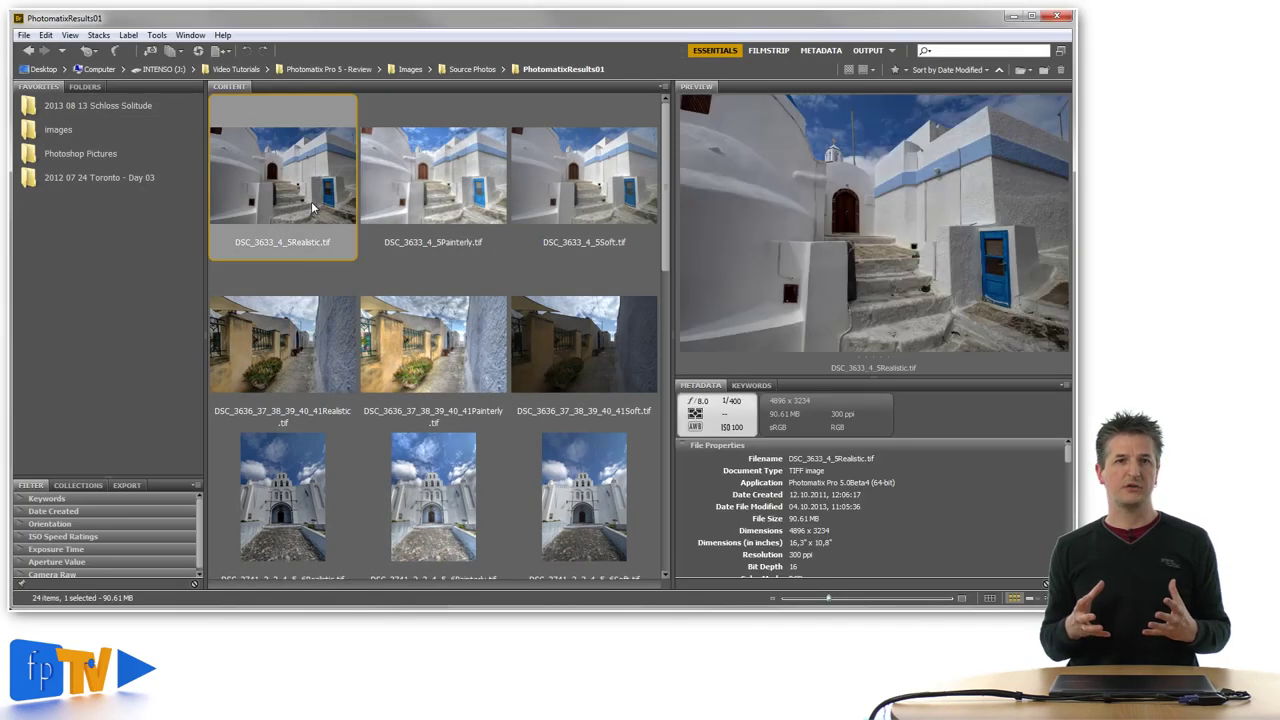
# Step: Compare the Painterly, Soft and Realistic results, including those for DSC_3636
pyautogui.click(382, 195)
pyautogui.click(537, 191)
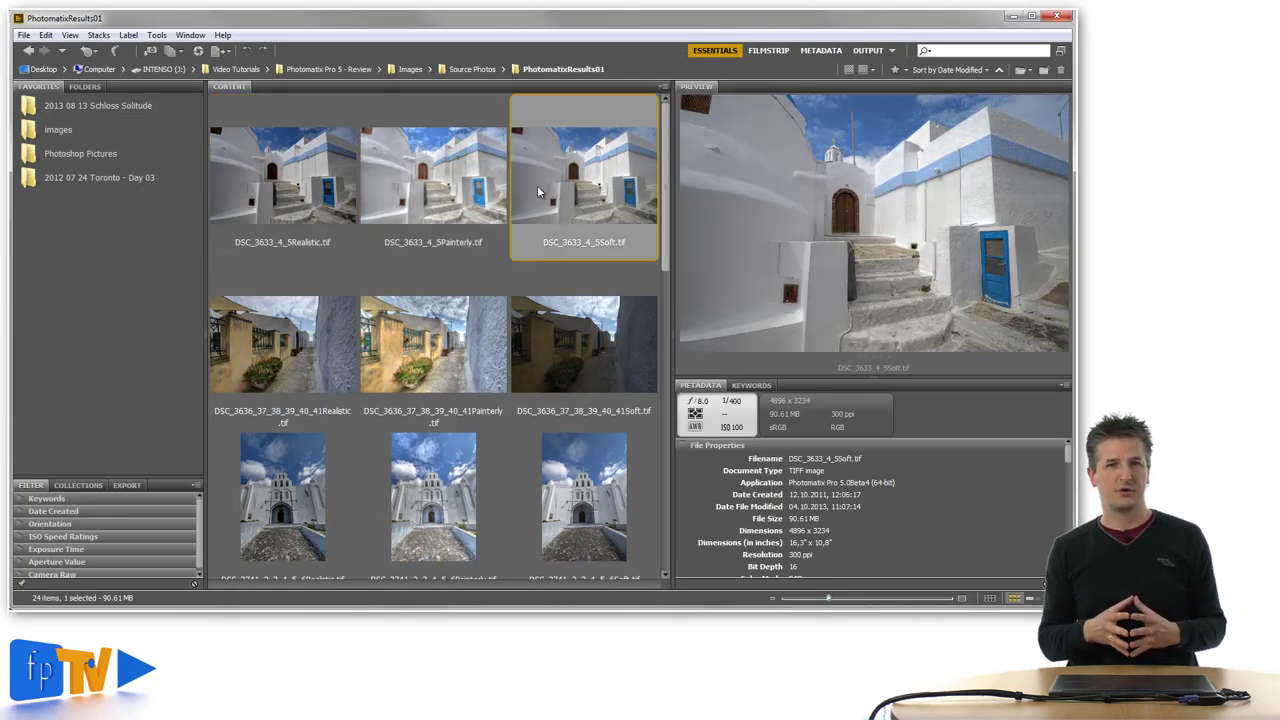
pyautogui.click(330, 330)
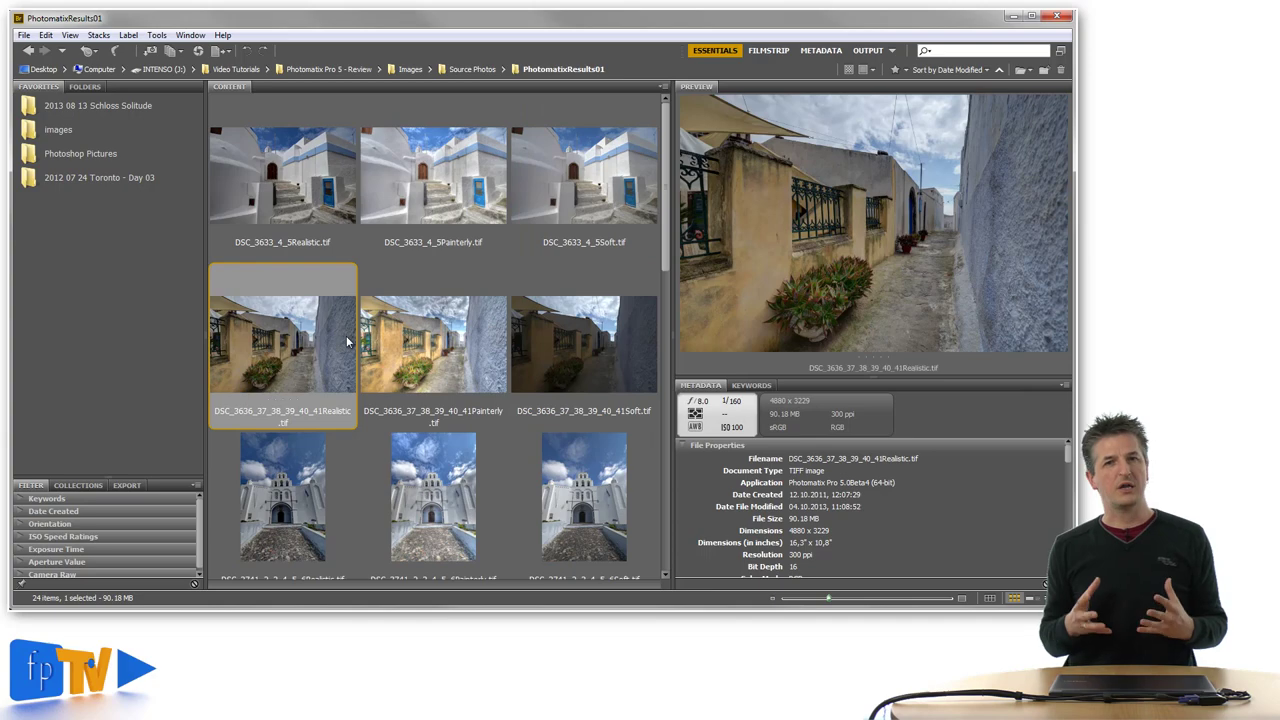
pyautogui.click(400, 347)
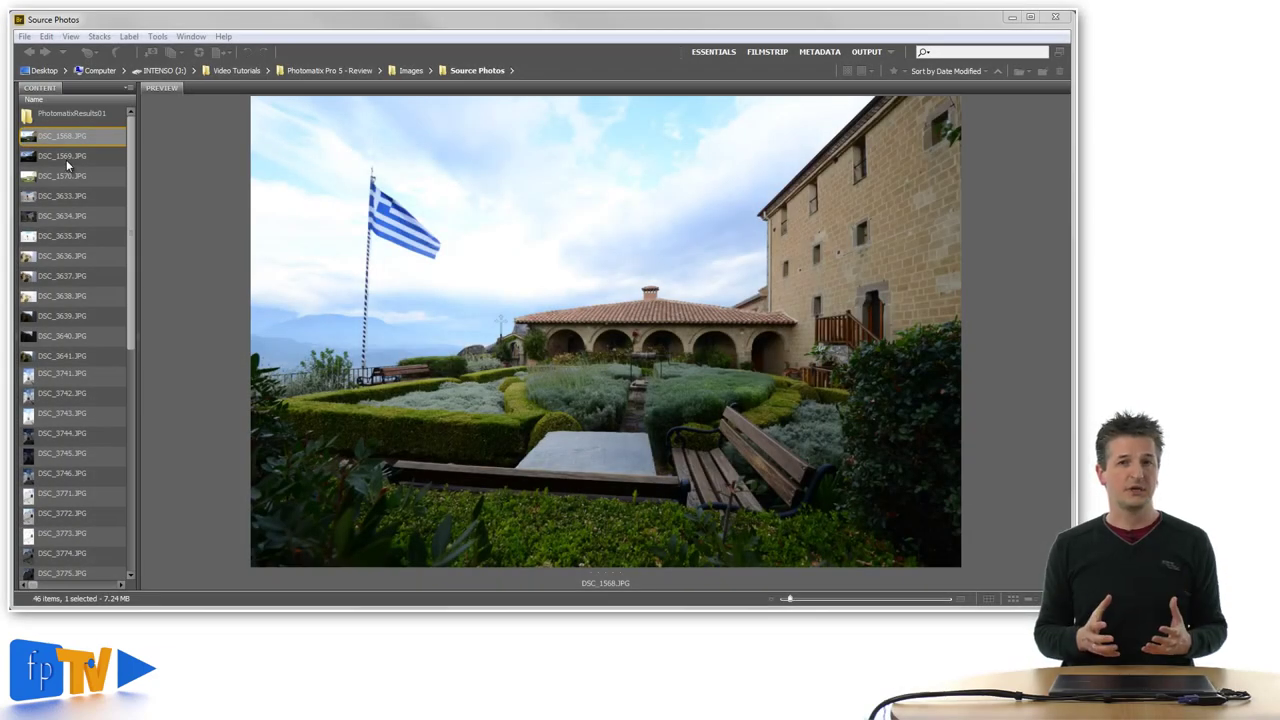
# Step: Preview the bracketed flag exposures DSC_1569, DSC_1570 and DSC_1568
pyautogui.click(81, 155)
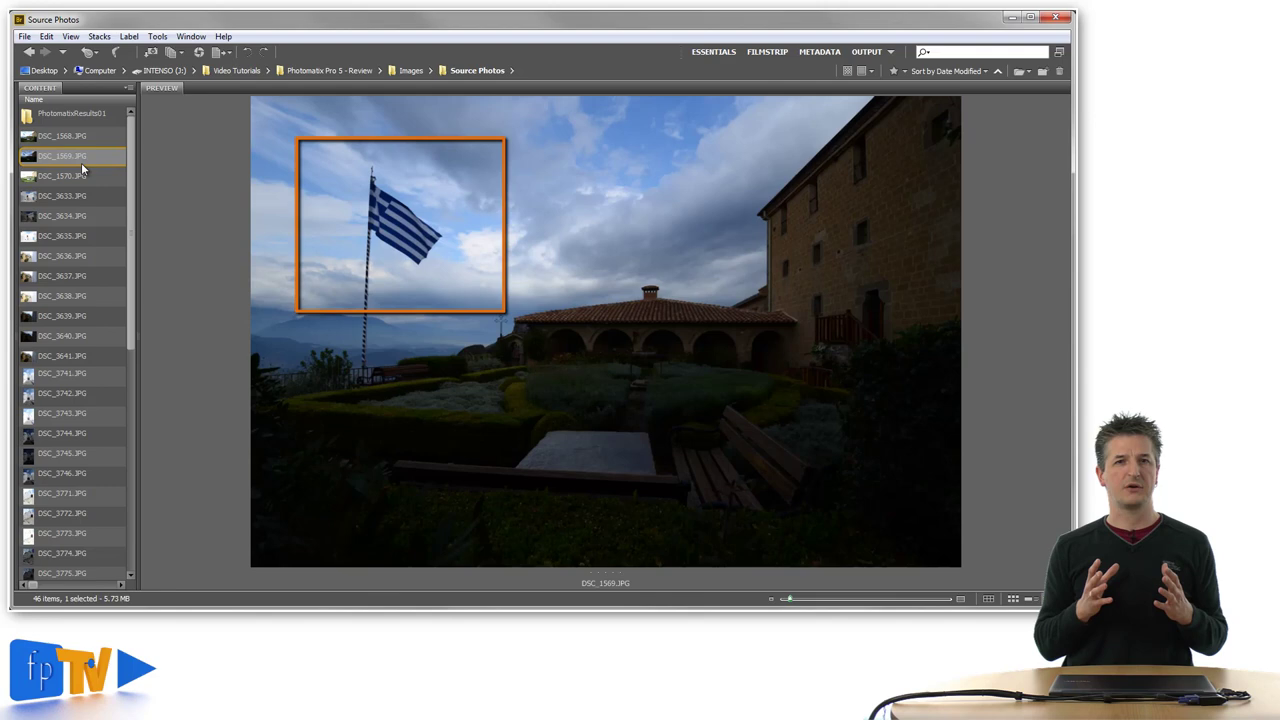
pyautogui.click(82, 176)
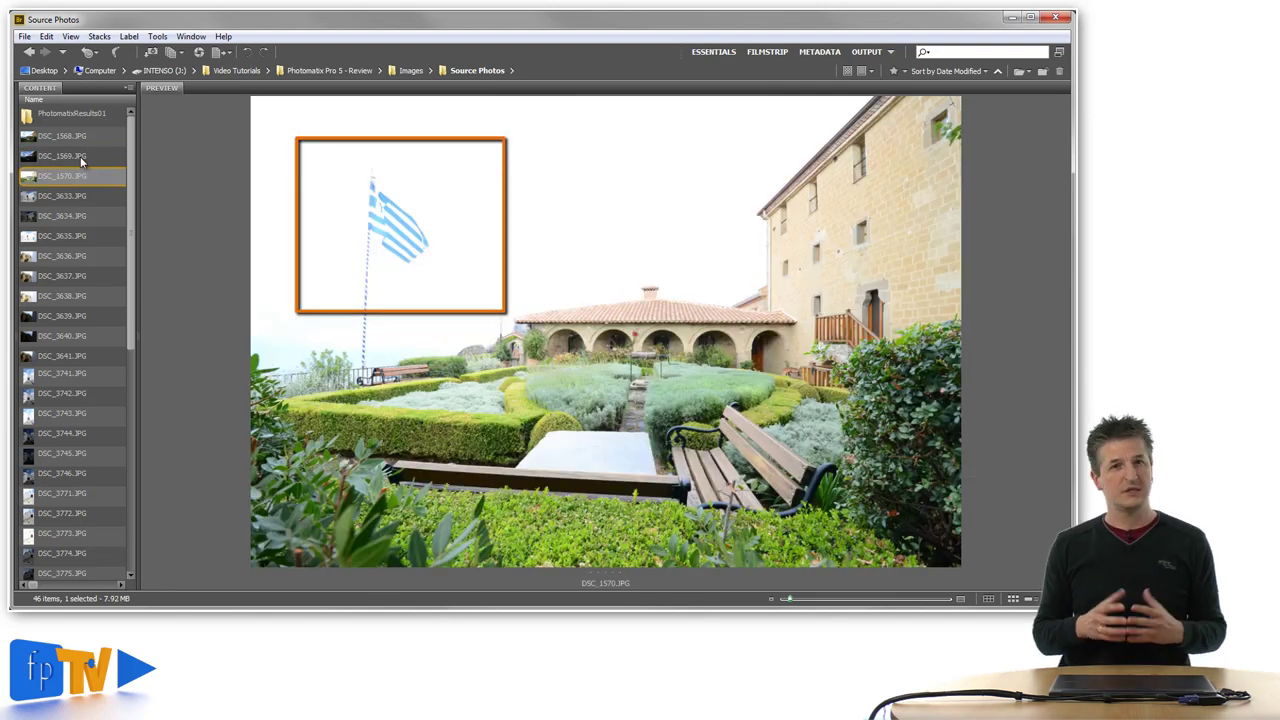
pyautogui.click(80, 156)
pyautogui.click(78, 140)
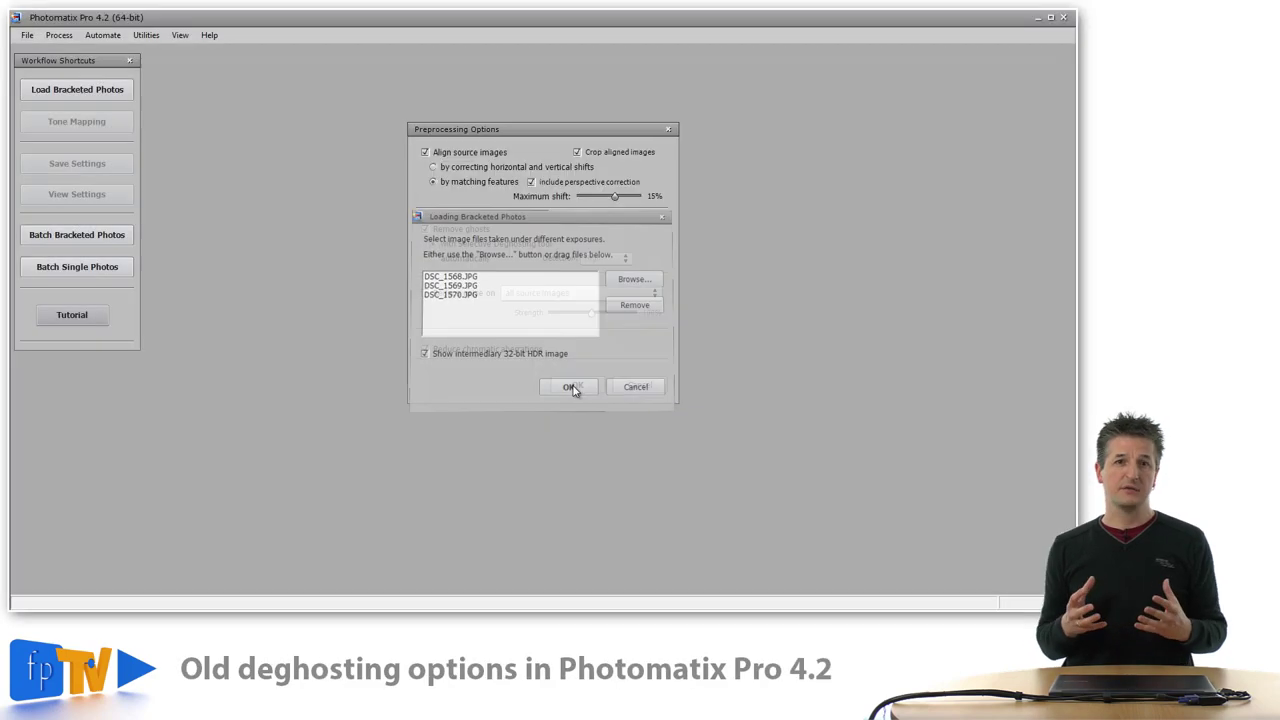
# Step: Set Remove ghosts to 'automatically' with Detection changed from High to Normal
pyautogui.click(456, 260)
pyautogui.click(603, 258)
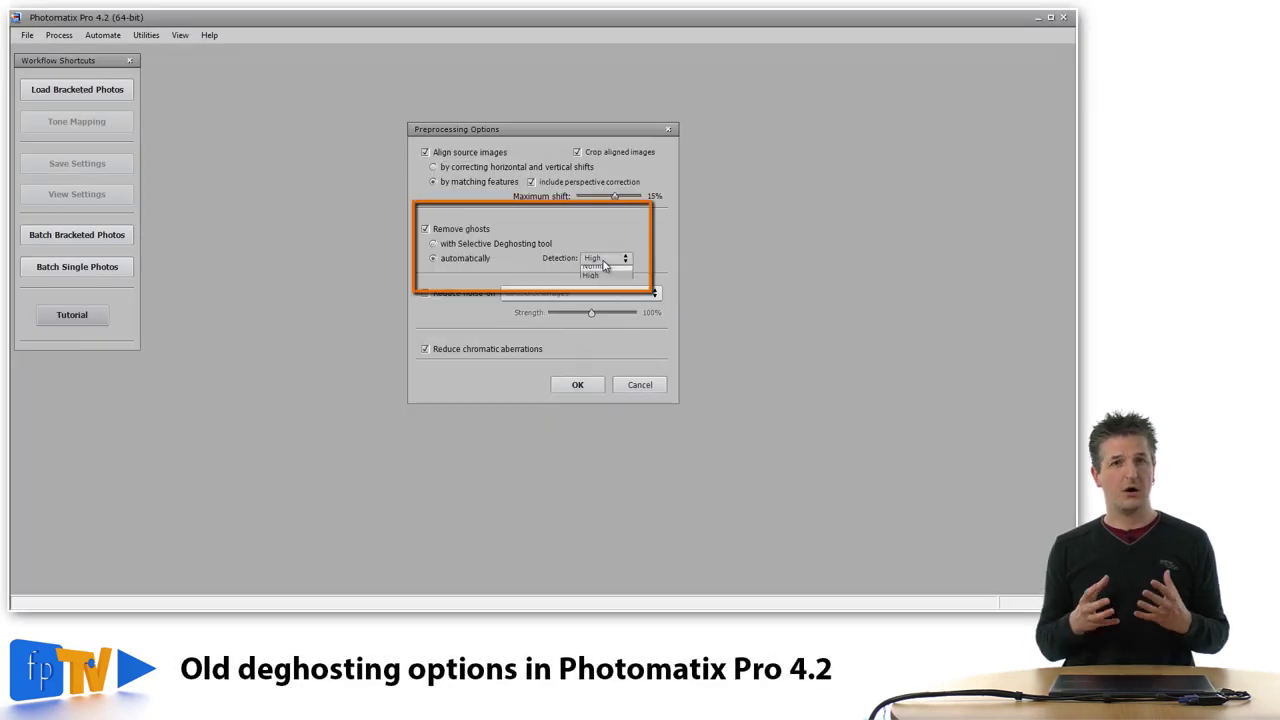
pyautogui.click(604, 282)
pyautogui.click(604, 258)
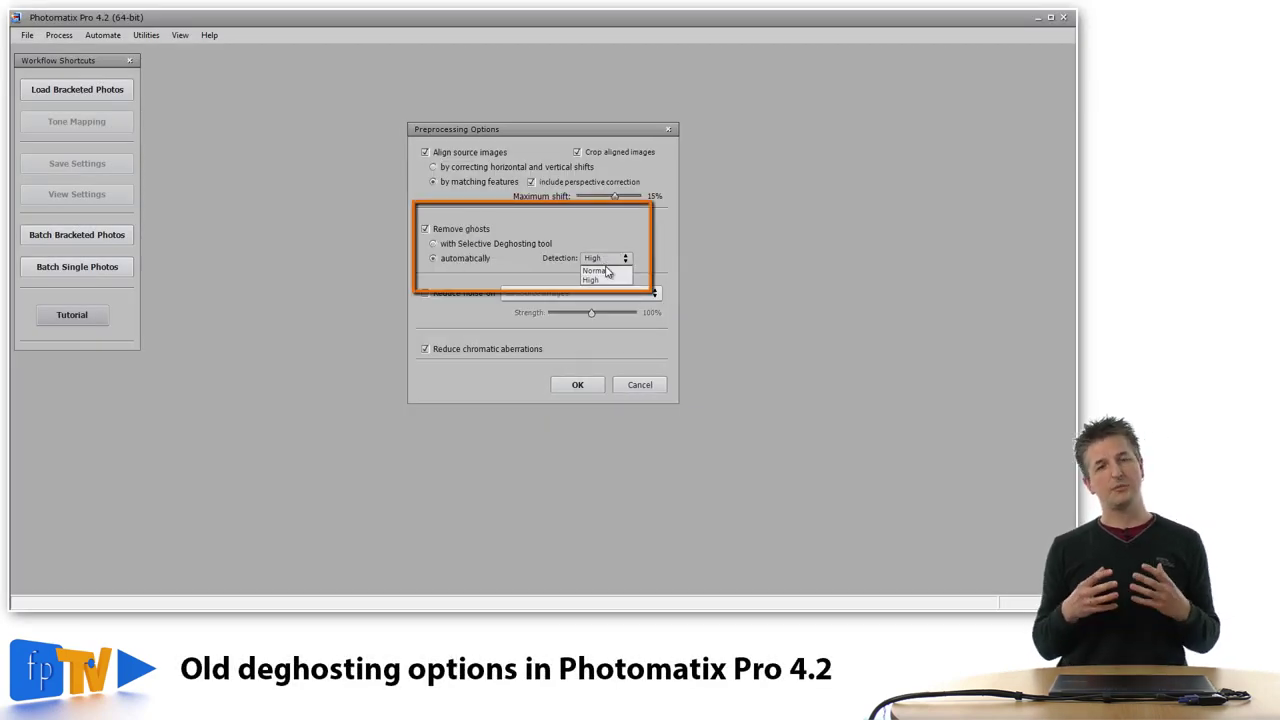
pyautogui.click(606, 274)
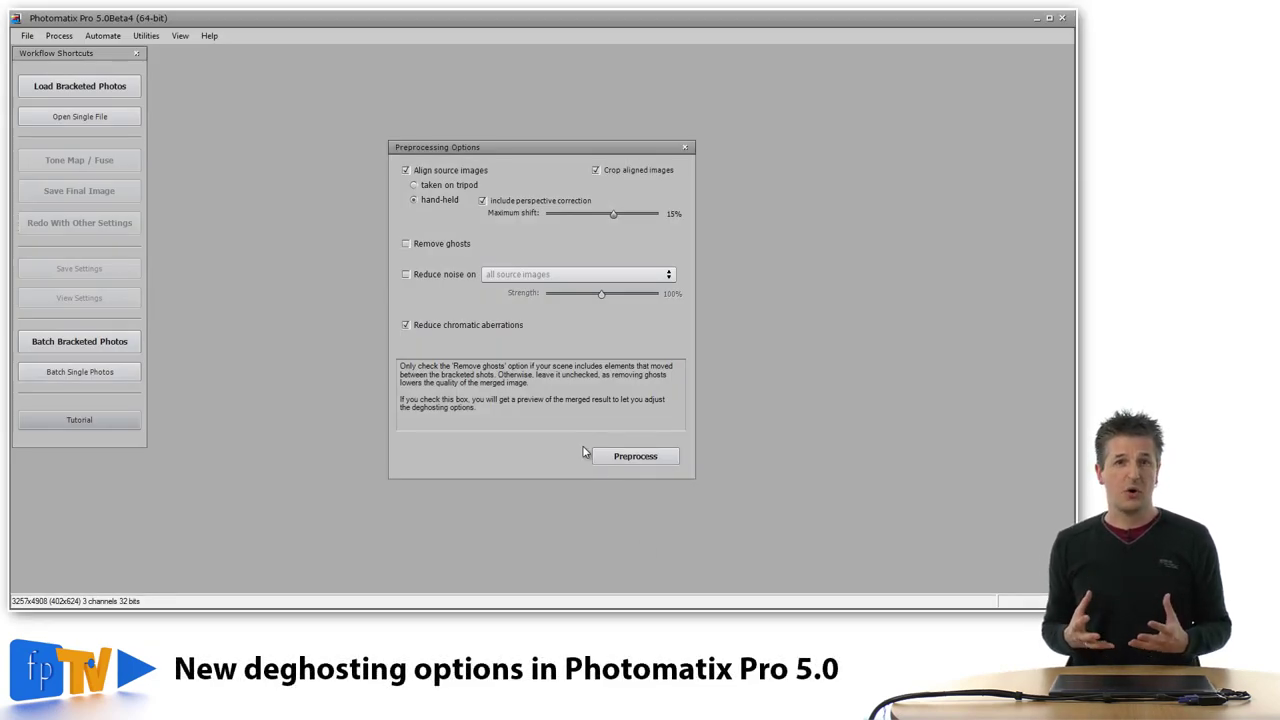
# Step: Enable Remove ghosts and preprocess the bracketed flag images
pyautogui.click(416, 250)
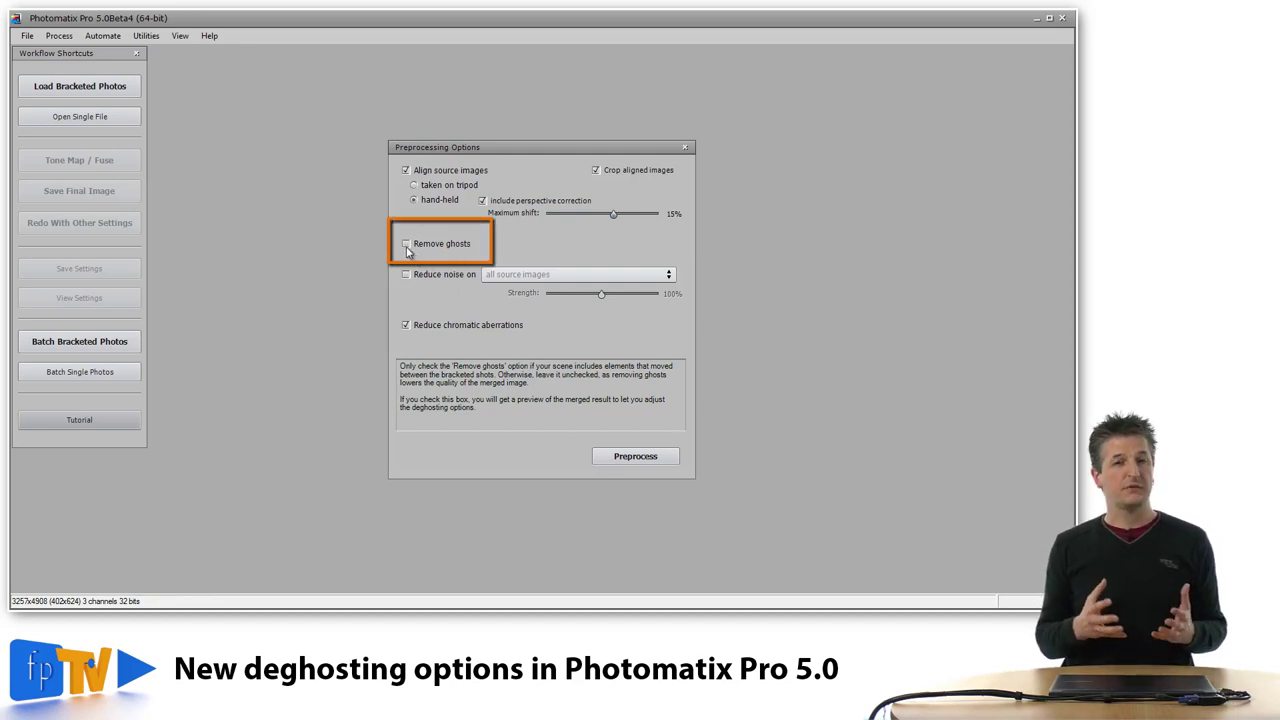
pyautogui.click(633, 458)
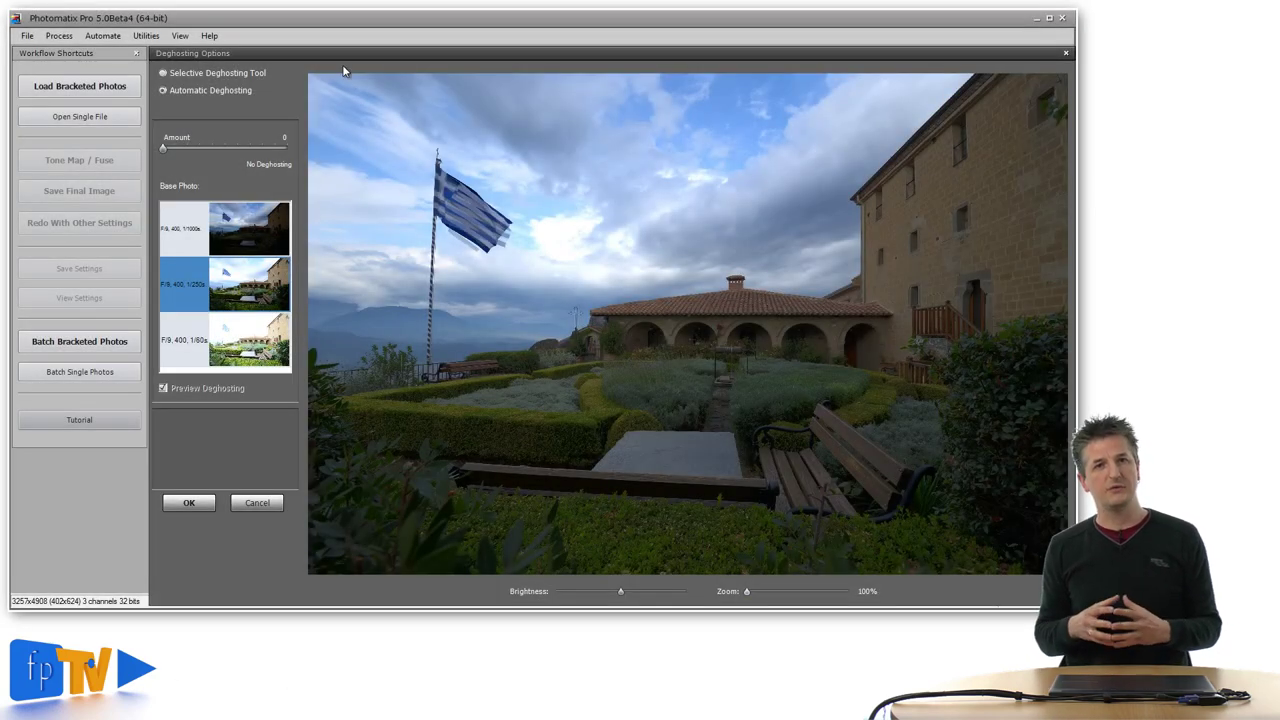
# Step: Try the Selective Deghosting Tool by lassoing a ghosted area left of the building
pyautogui.click(165, 74)
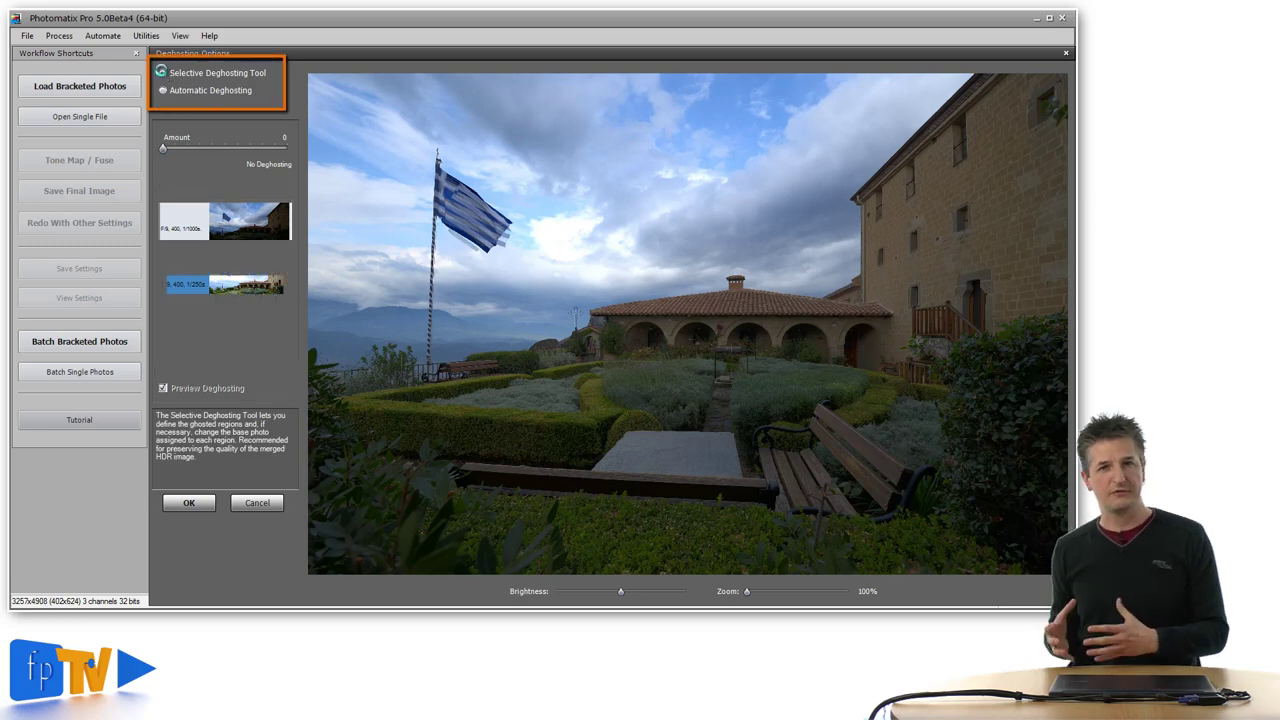
pyautogui.click(164, 91)
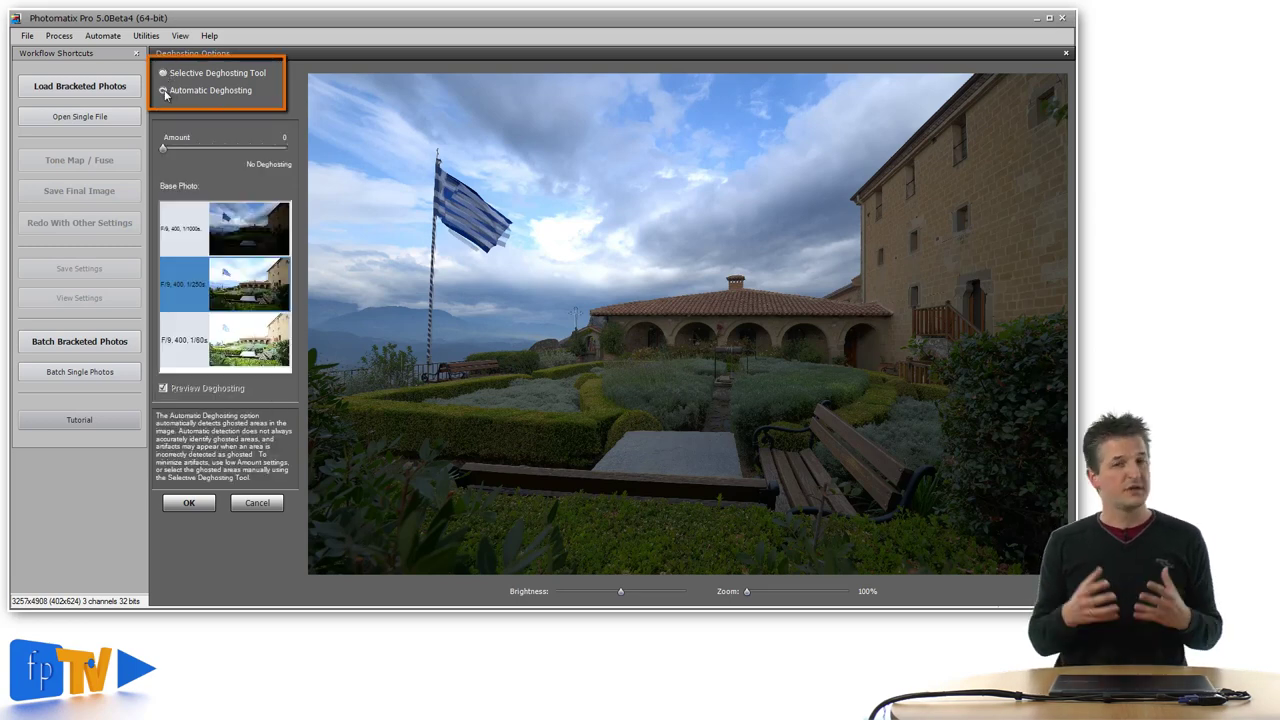
pyautogui.click(164, 76)
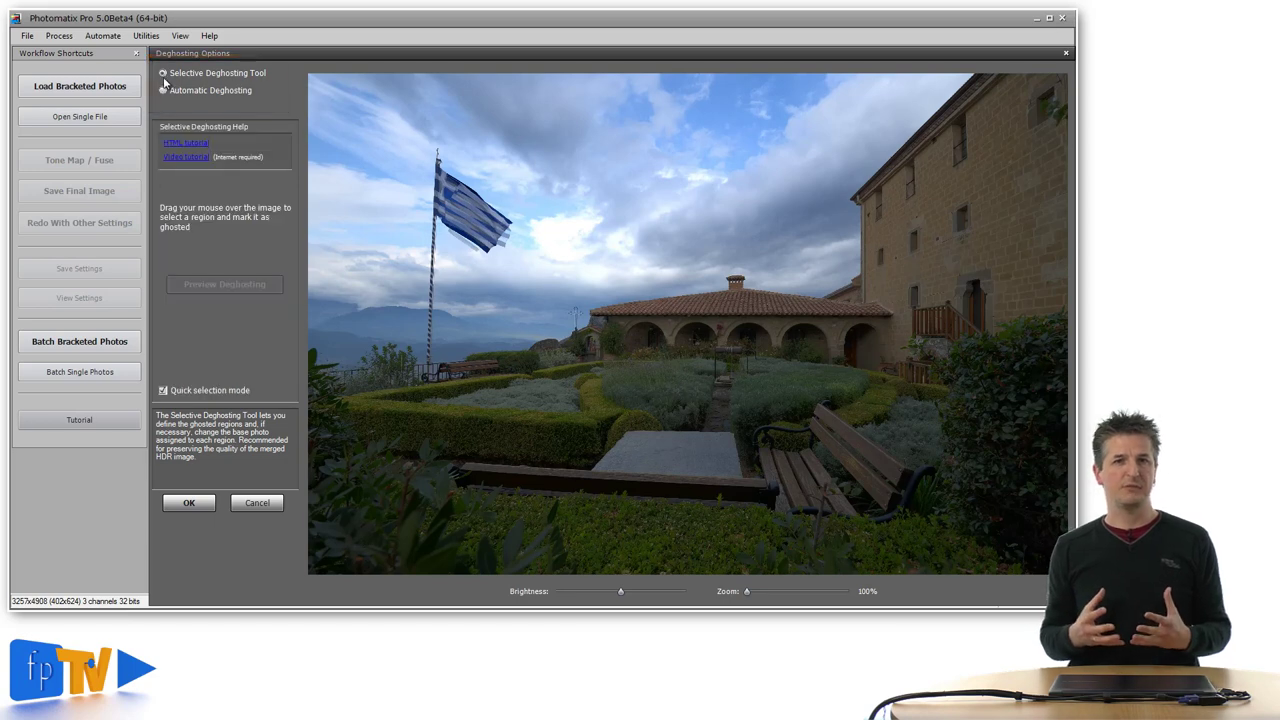
pyautogui.moveTo(612, 316); pyautogui.dragTo(560, 346)
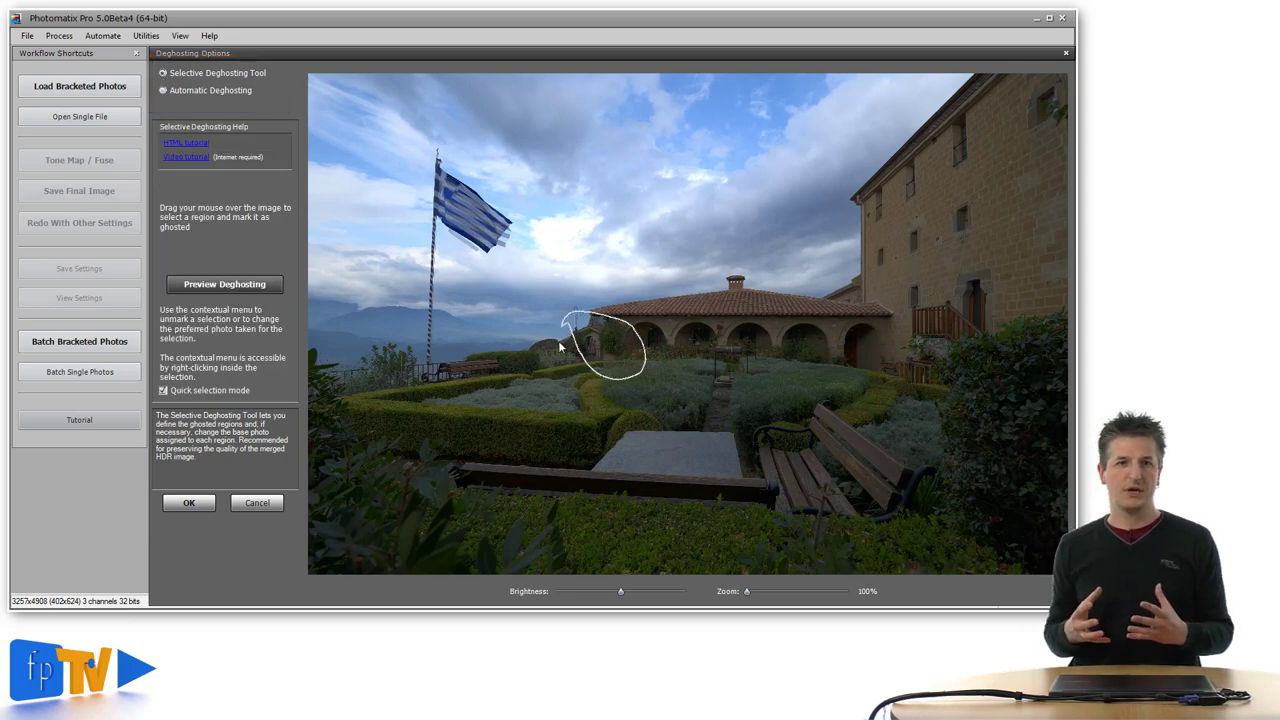
# Step: Switch to Automatic Deghosting with the 1/250s exposure as base and Amount 77
pyautogui.click(209, 91)
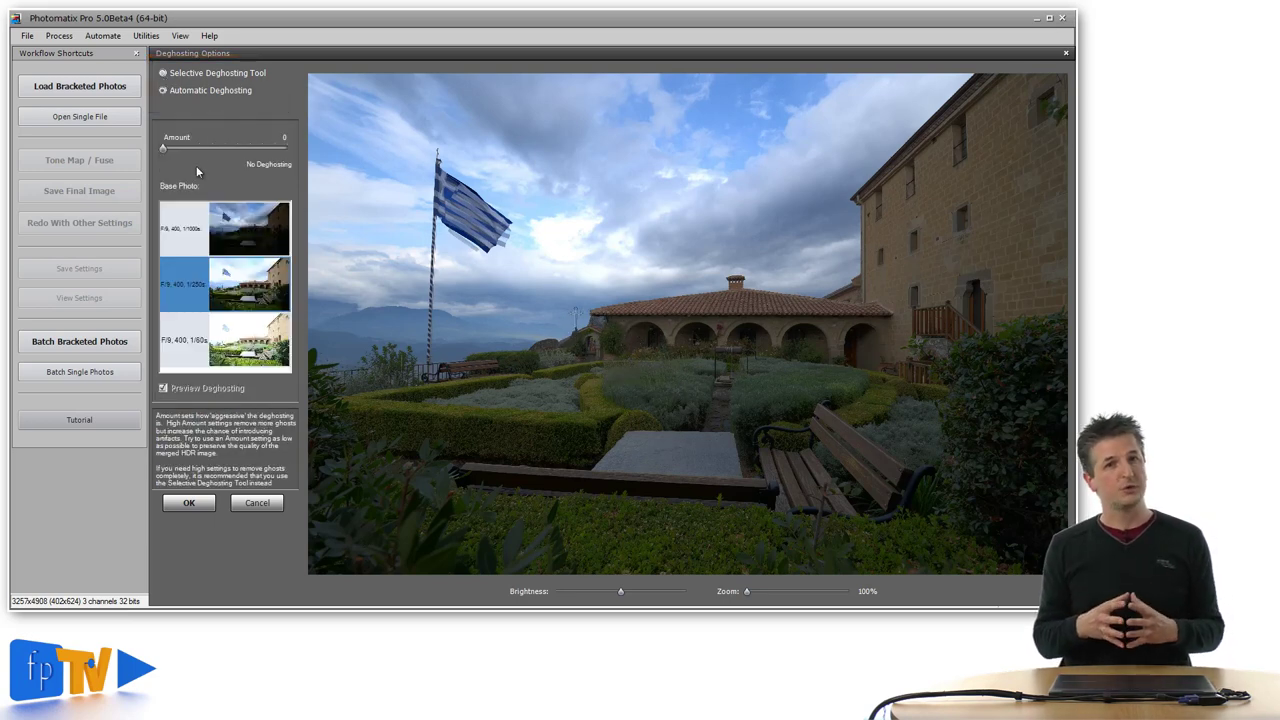
pyautogui.click(195, 275)
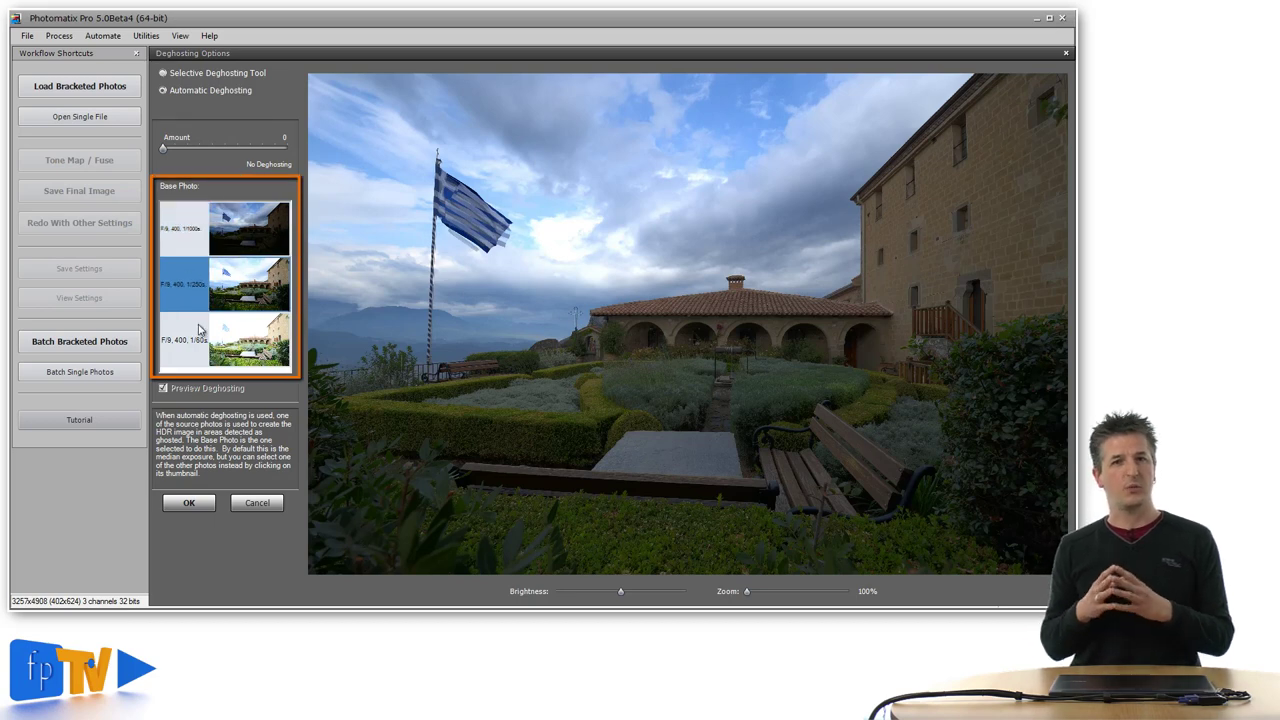
pyautogui.click(199, 330)
pyautogui.click(184, 294)
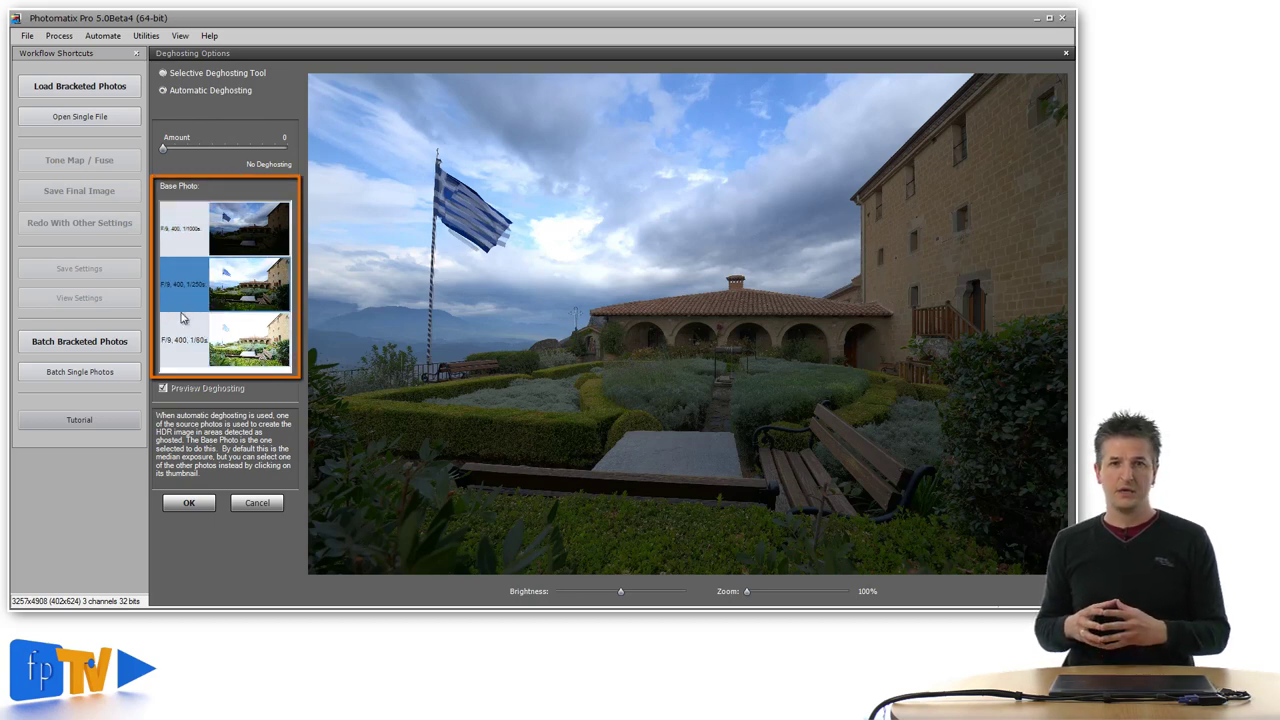
pyautogui.moveTo(163, 147); pyautogui.dragTo(258, 150)
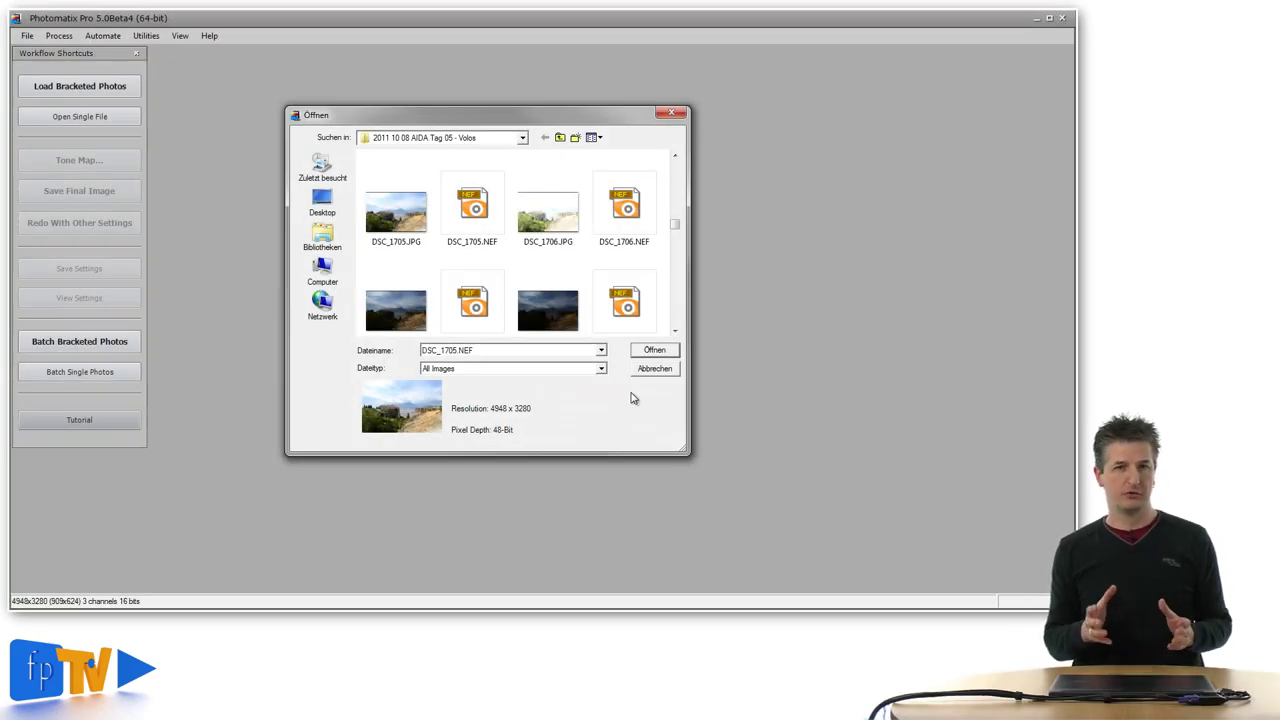
# Step: Open the raw file DSC_1705.NEF with Enable Exposure Fusion ticked in Raw Processing Options
pyautogui.click(478, 212)
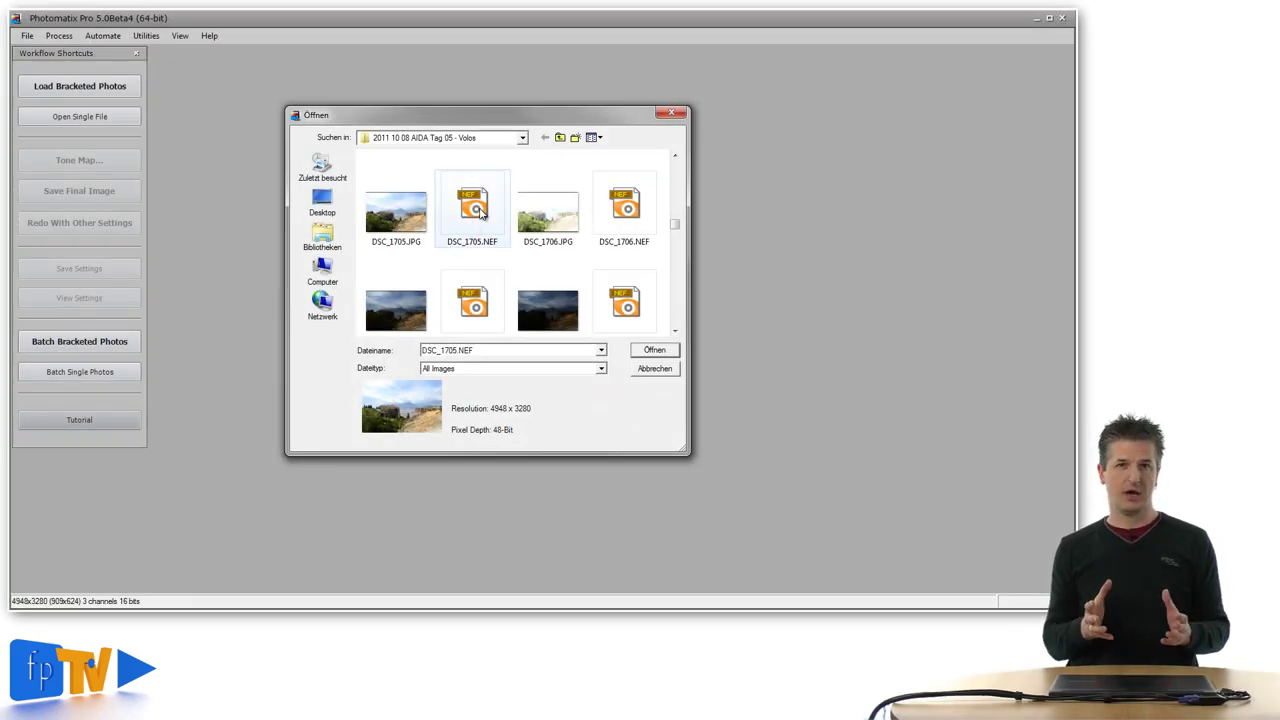
pyautogui.click(655, 351)
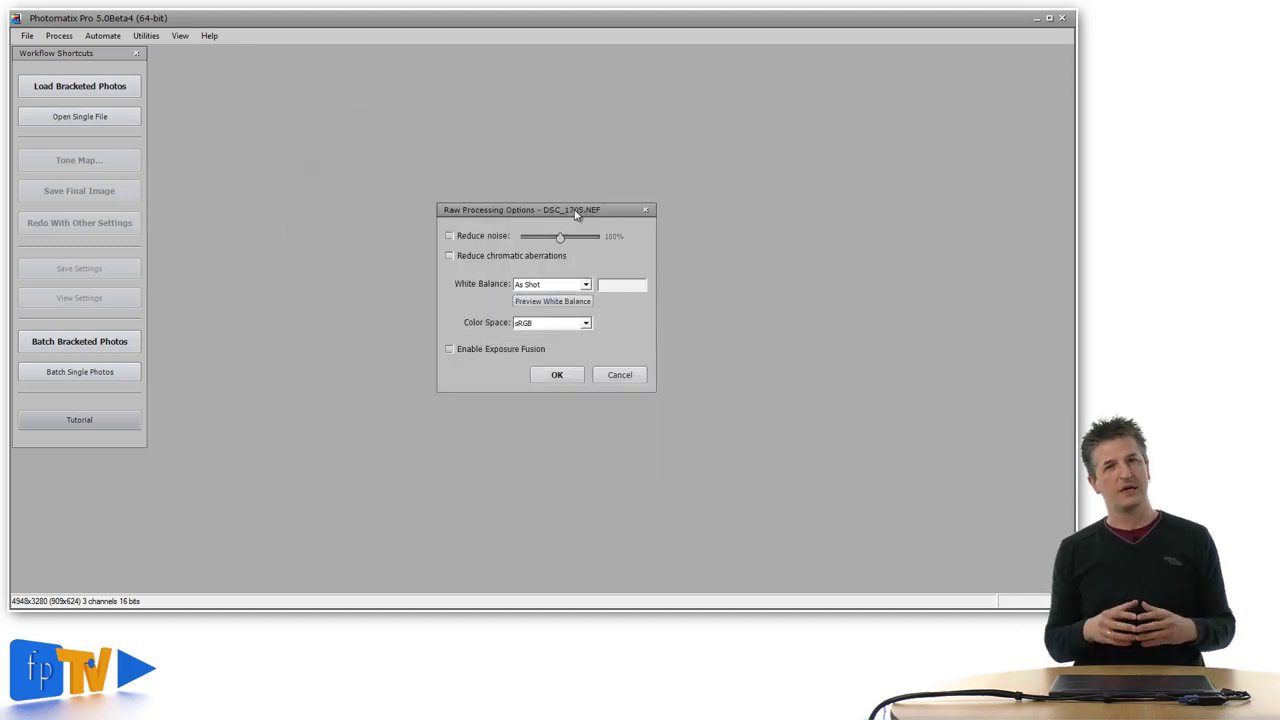
pyautogui.moveTo(576, 214); pyautogui.dragTo(587, 200)
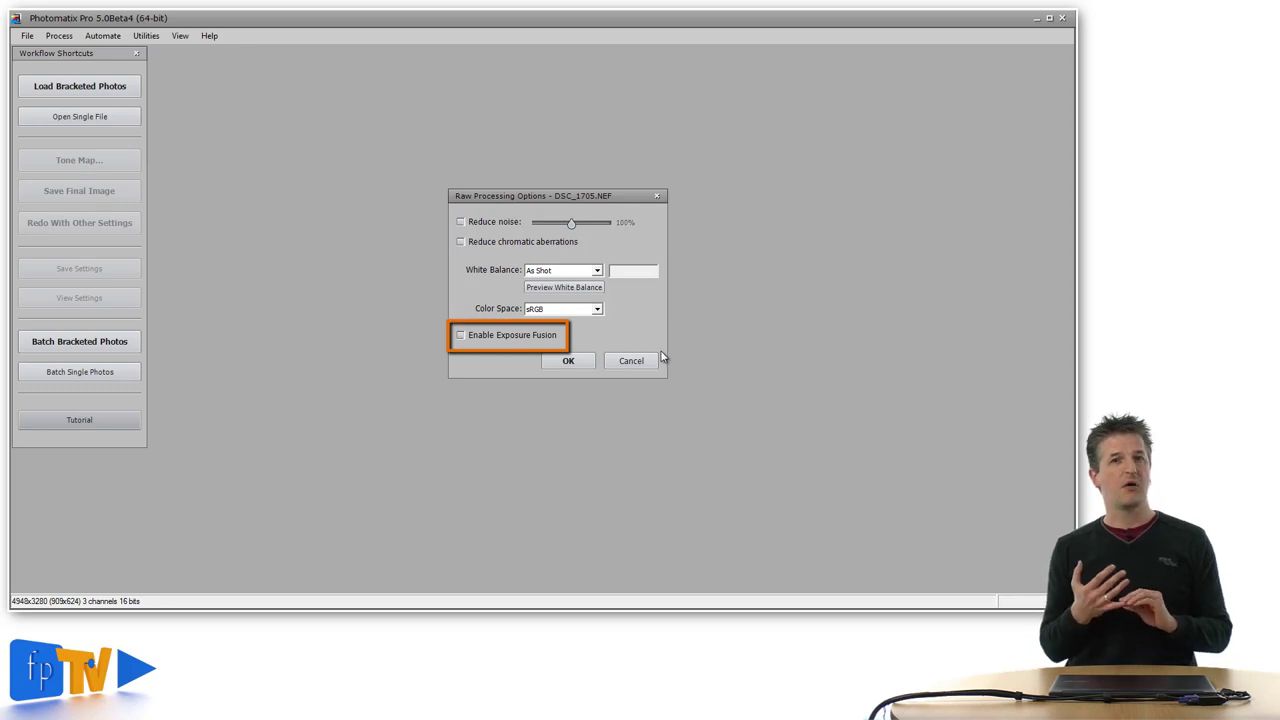
pyautogui.click(461, 336)
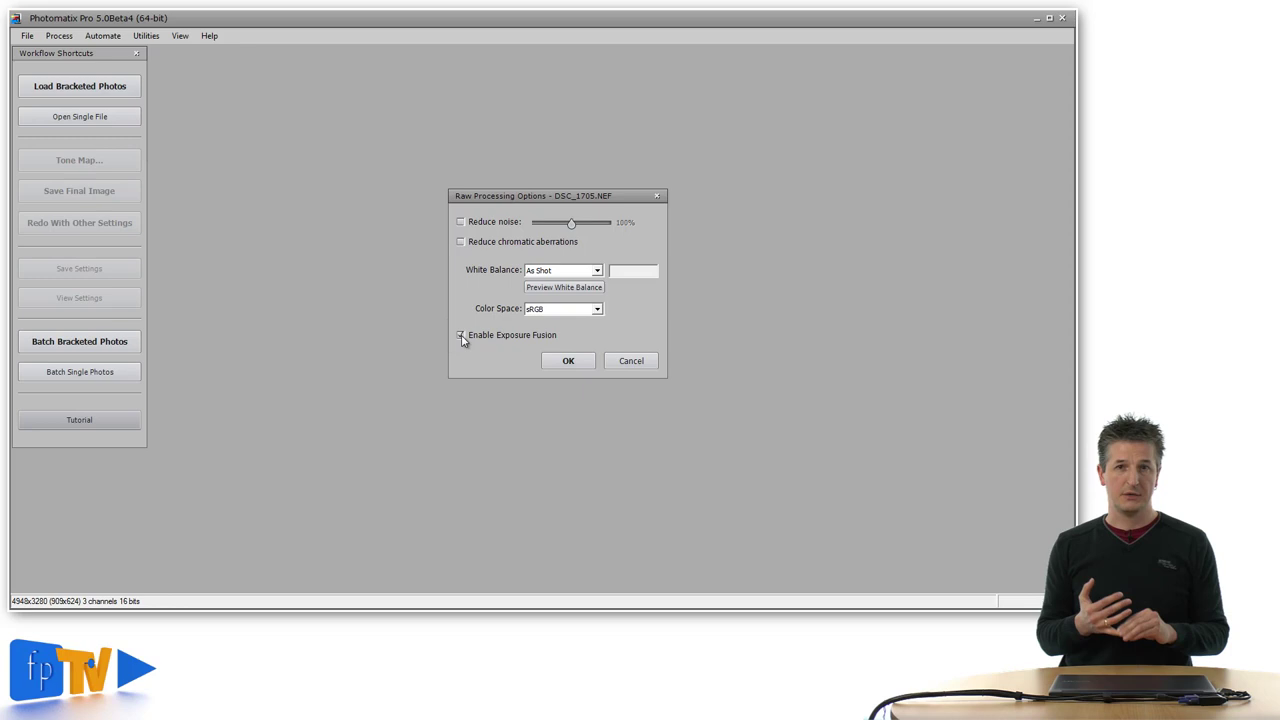
pyautogui.click(566, 360)
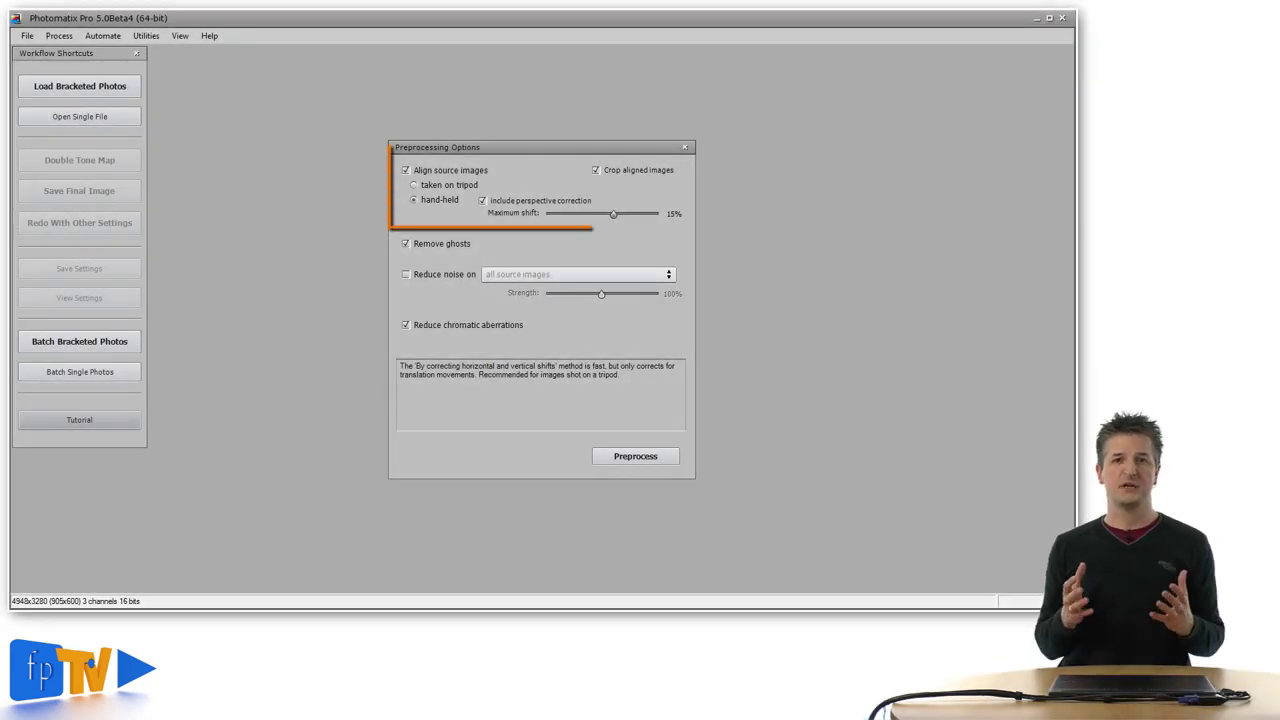
# Step: In Preprocessing Options, compare hand-held with 'taken on tripod' alignment, leaving tripod selected
pyautogui.moveTo(581, 150); pyautogui.dragTo(581, 140)
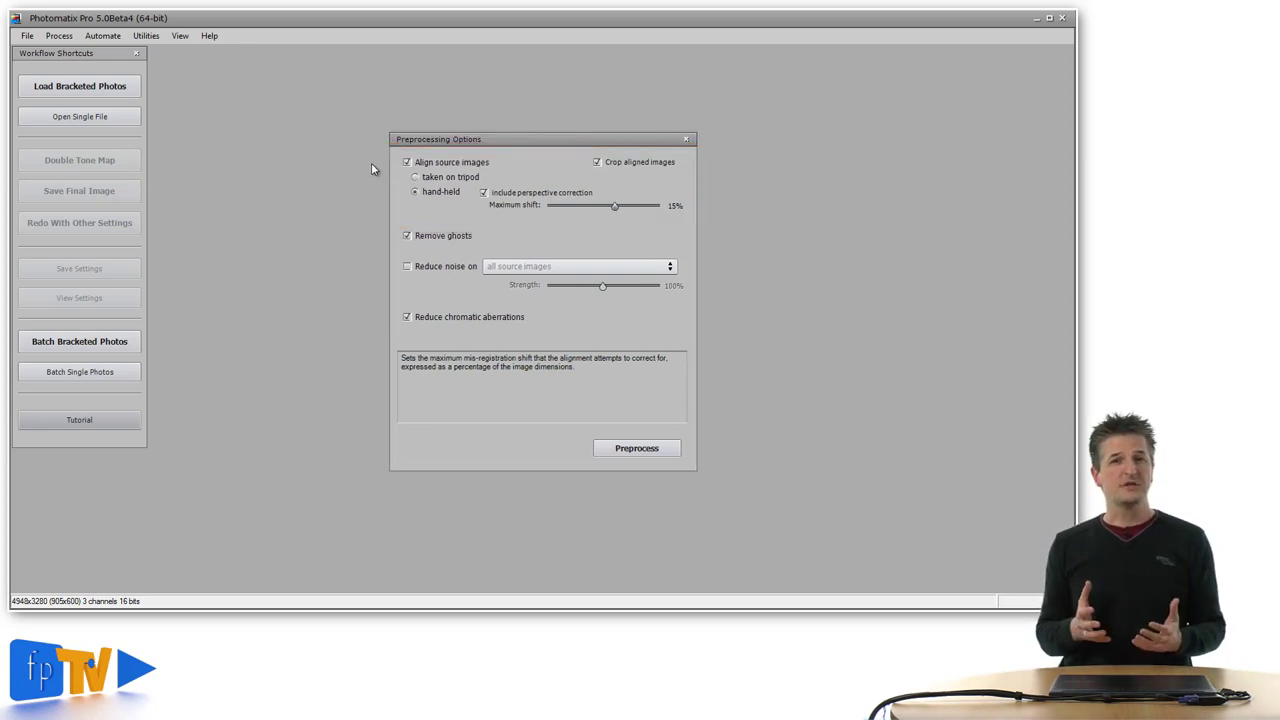
pyautogui.click(415, 178)
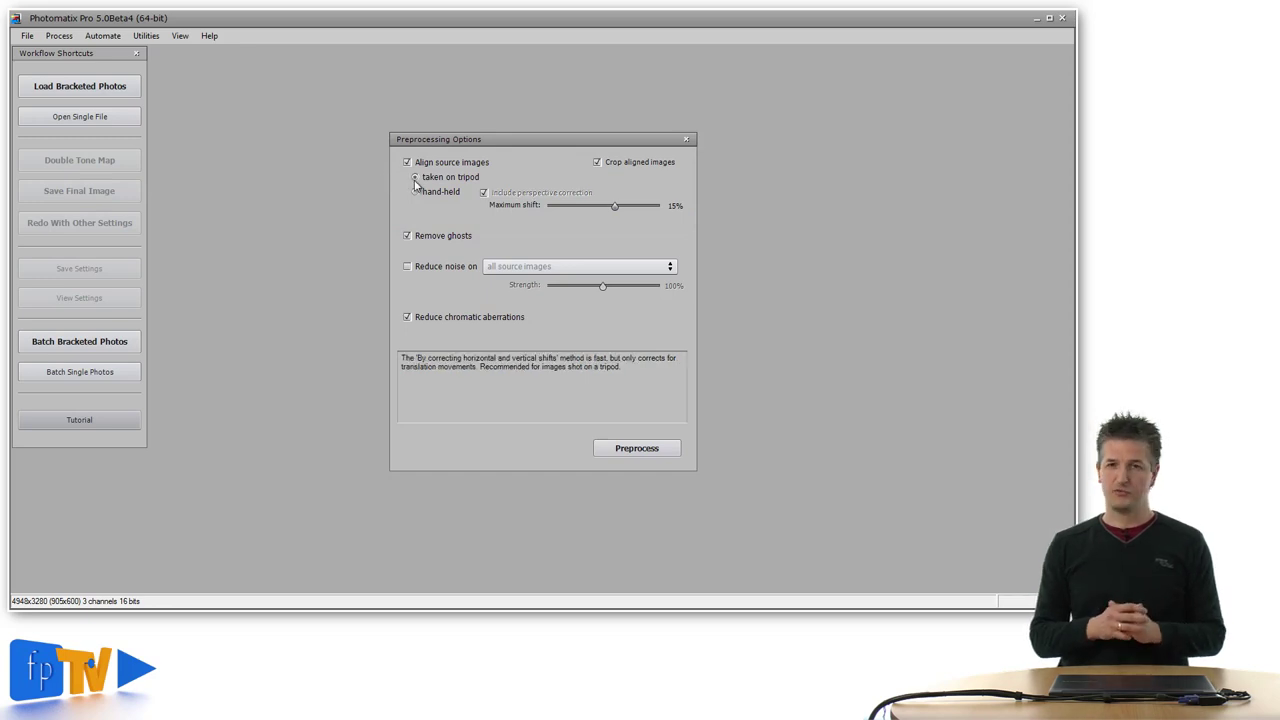
pyautogui.click(417, 193)
pyautogui.click(415, 178)
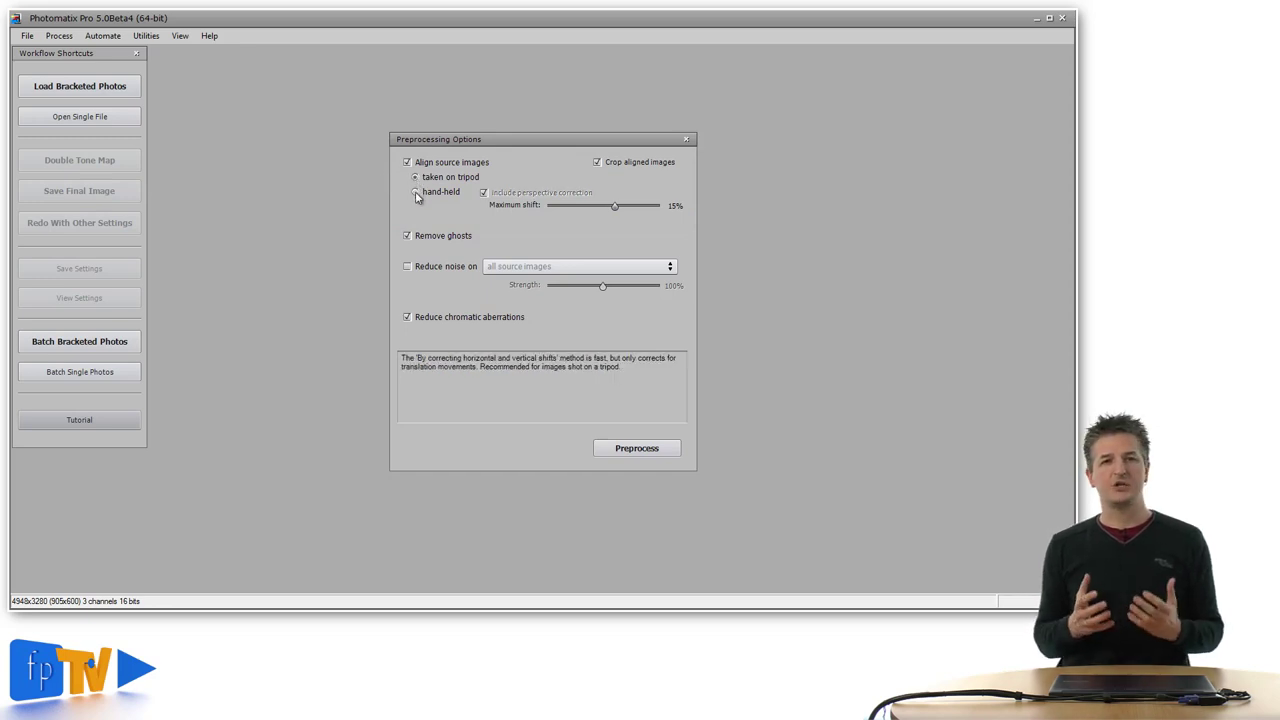